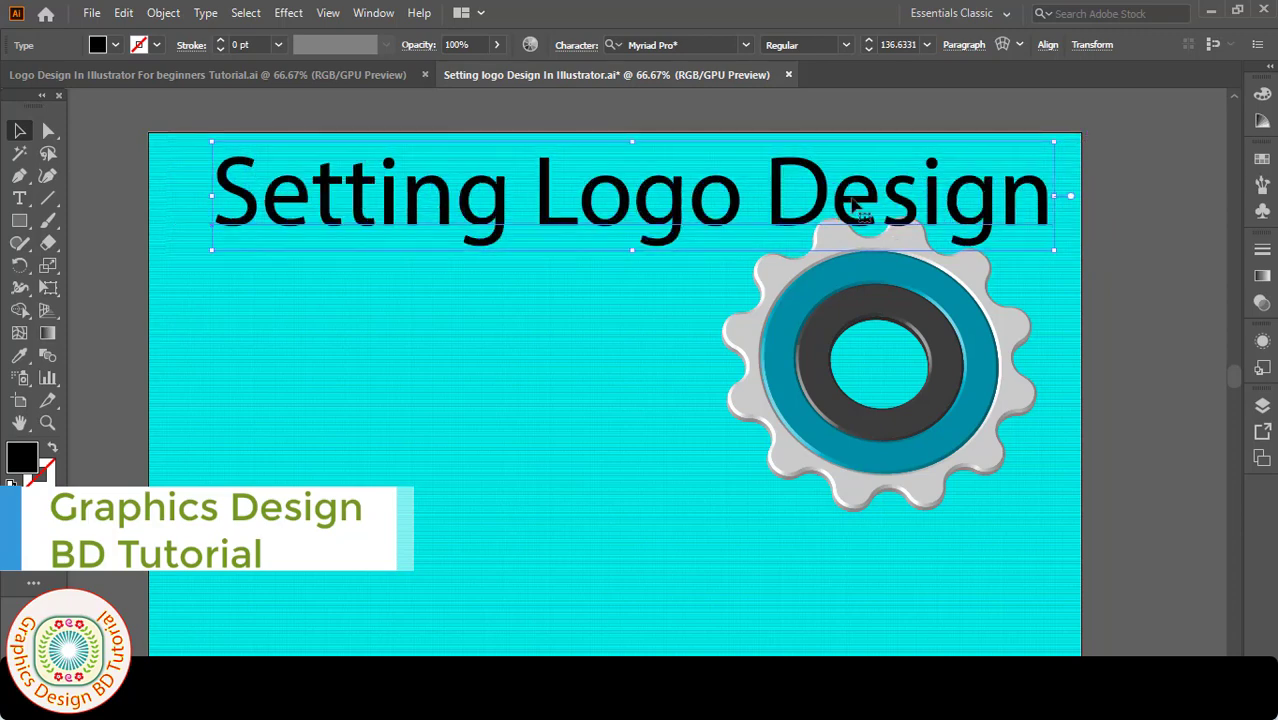
Step: Fill the title text with yellow and reposition the title and the finished gear so they no longer overlap
mouse_move(828, 191)
left_mouse_down()
mouse_move(798, 185)
mouse_move(811, 187)
left_mouse_up()
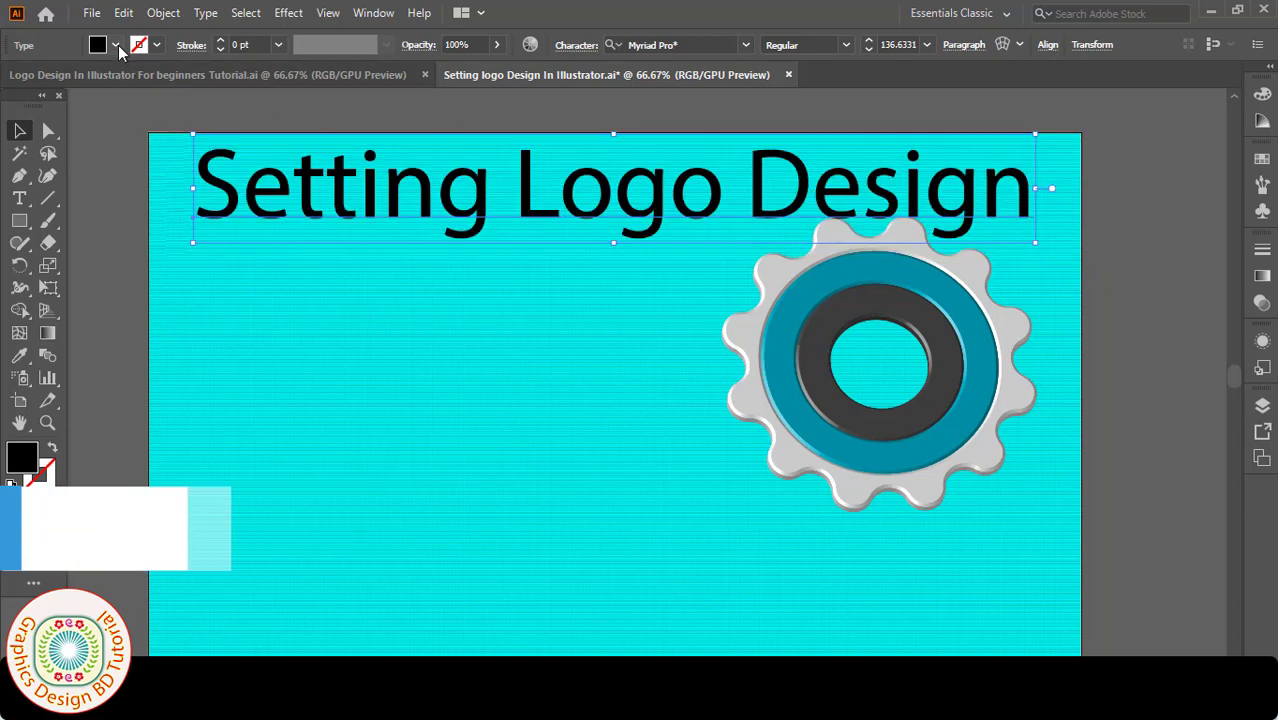
left_click(115, 44)
left_click(39, 77)
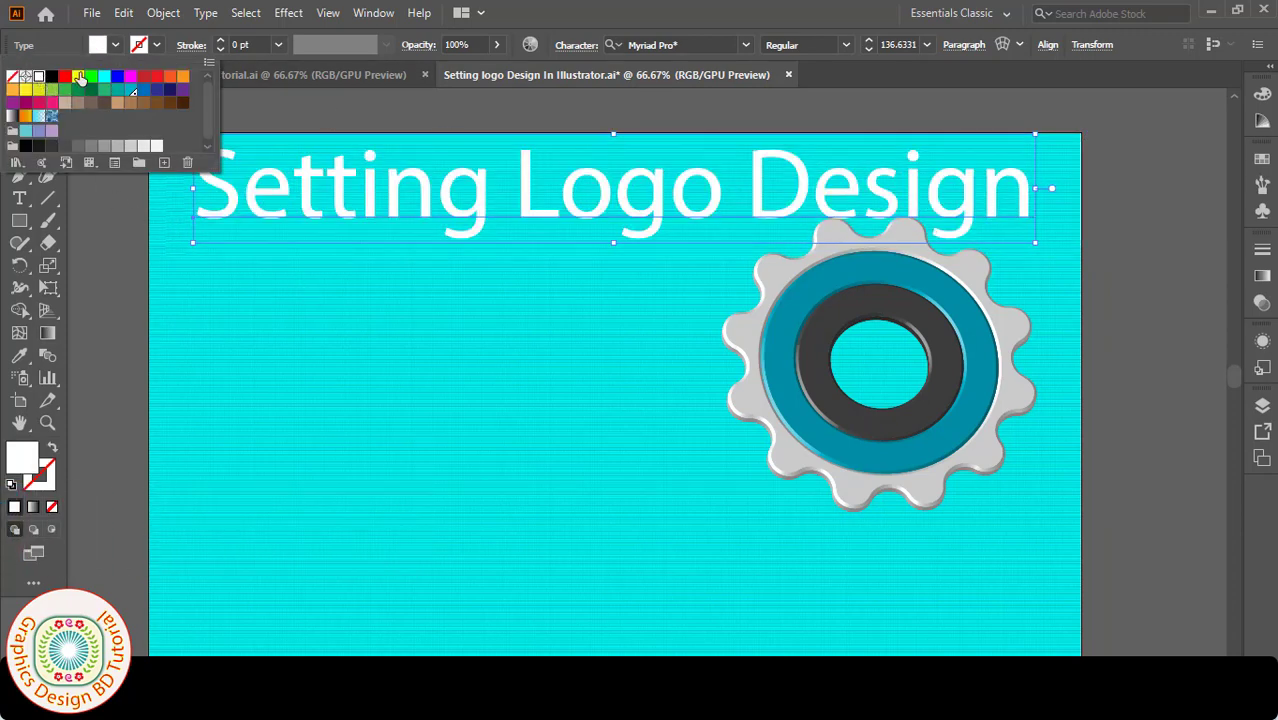
left_click(80, 78)
left_click(394, 327)
left_click_drag(852, 459, 860, 470)
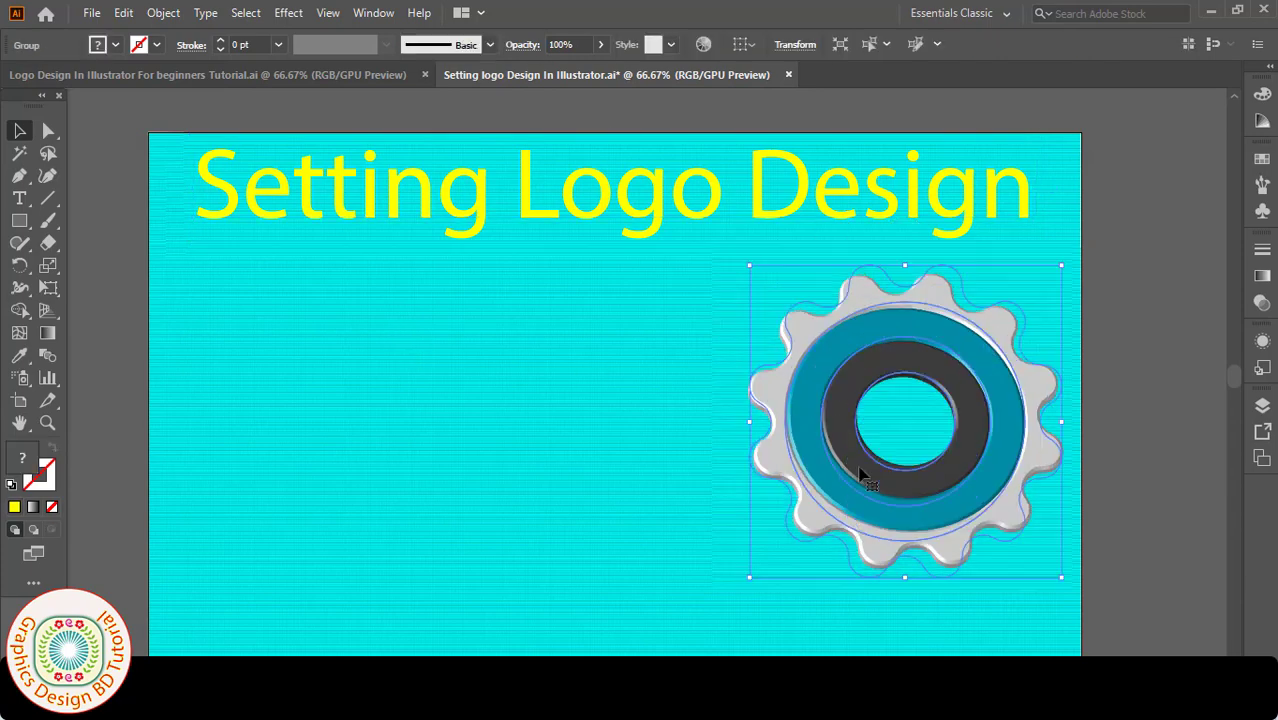
Step: Ungroup the finished gear and move its toothed rim, blue ring and dark grey ring apart from each other
right_click(812, 452)
left_click(886, 281)
left_click(748, 457)
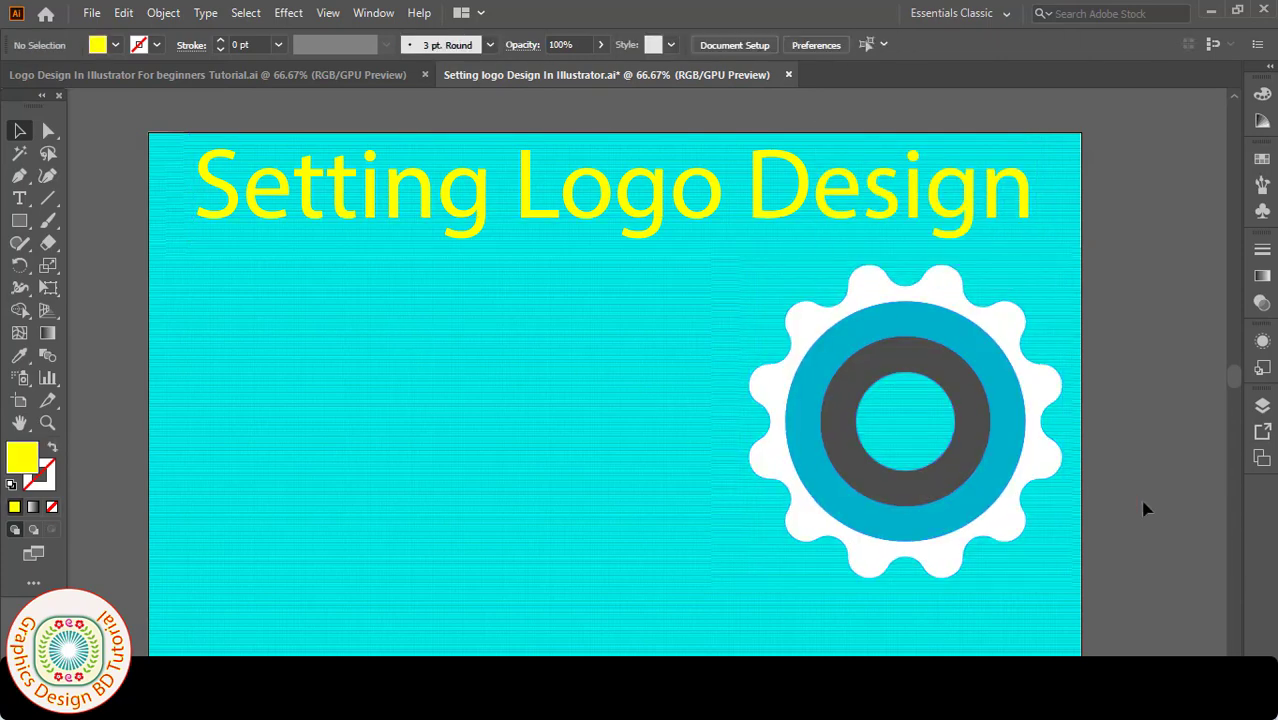
left_click_drag(790, 481, 533, 481)
left_click_drag(773, 440, 552, 465)
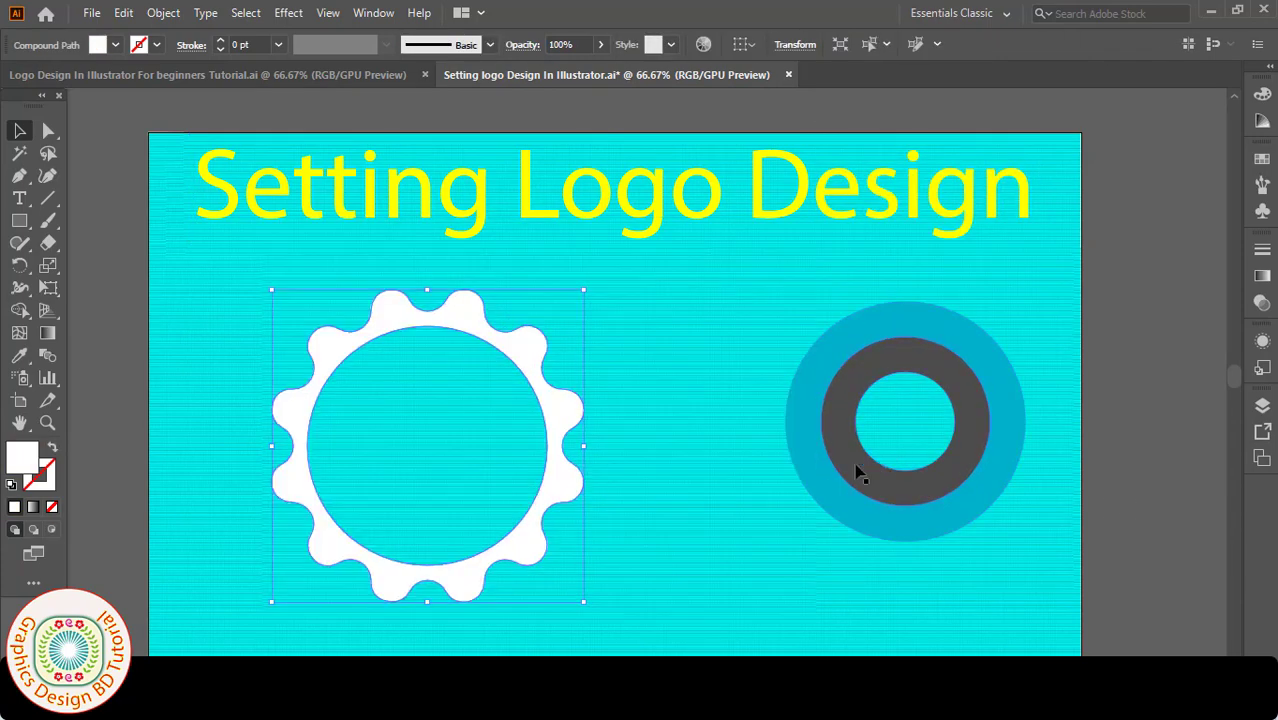
left_click_drag(853, 465, 676, 424)
left_click_drag(845, 492, 1049, 467)
left_click_drag(791, 420, 785, 480)
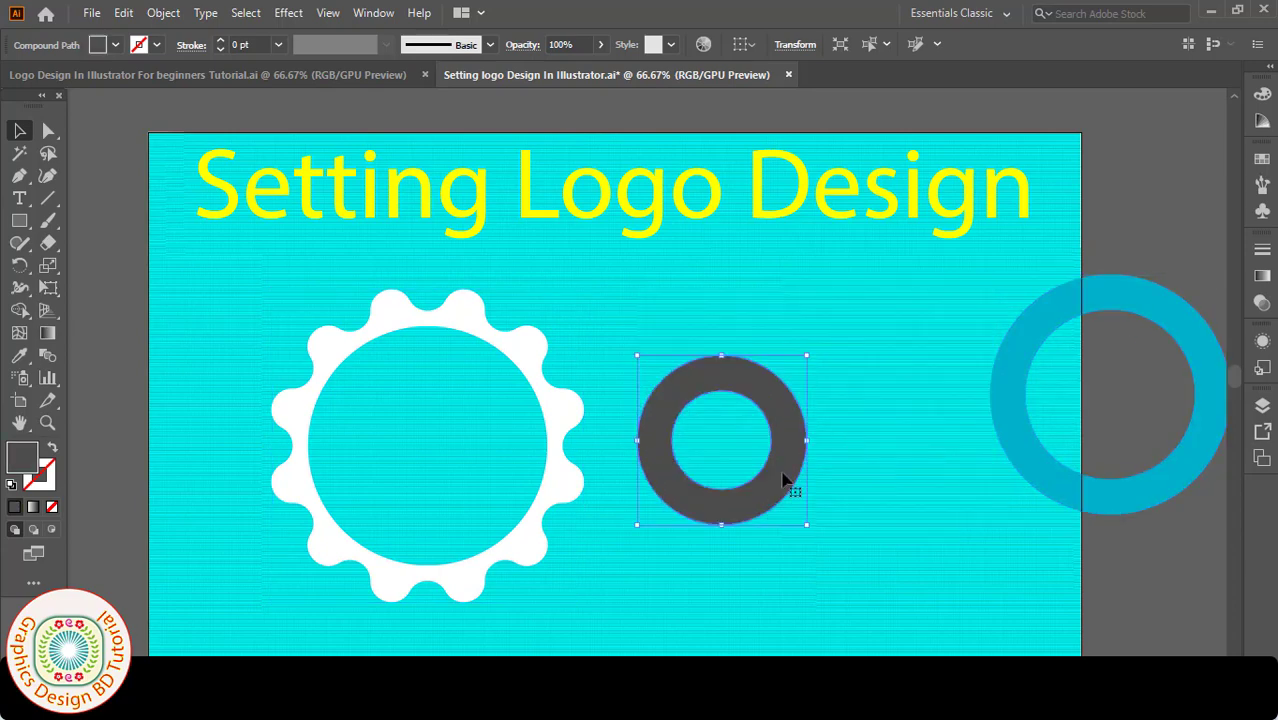
left_click_drag(561, 468, 569, 432)
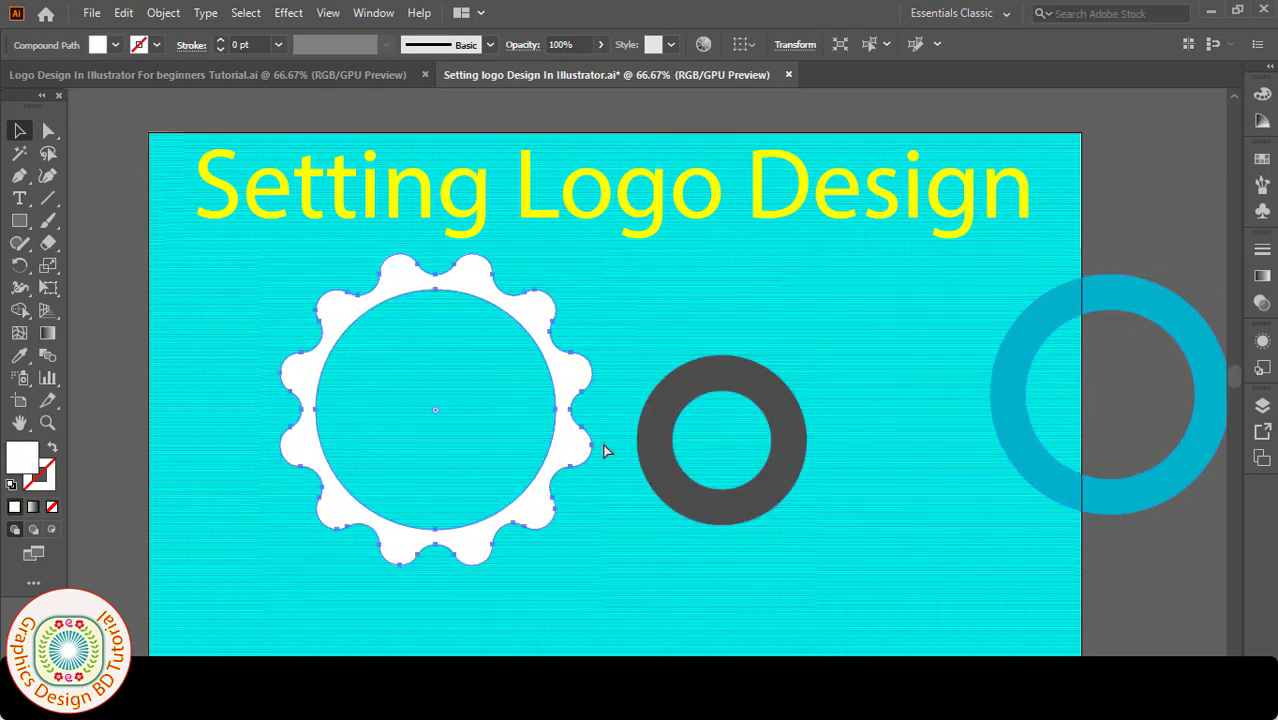
Step: Undo the separation and ungrouping of the finished gear, and clear the selection
key("ctrl+z")
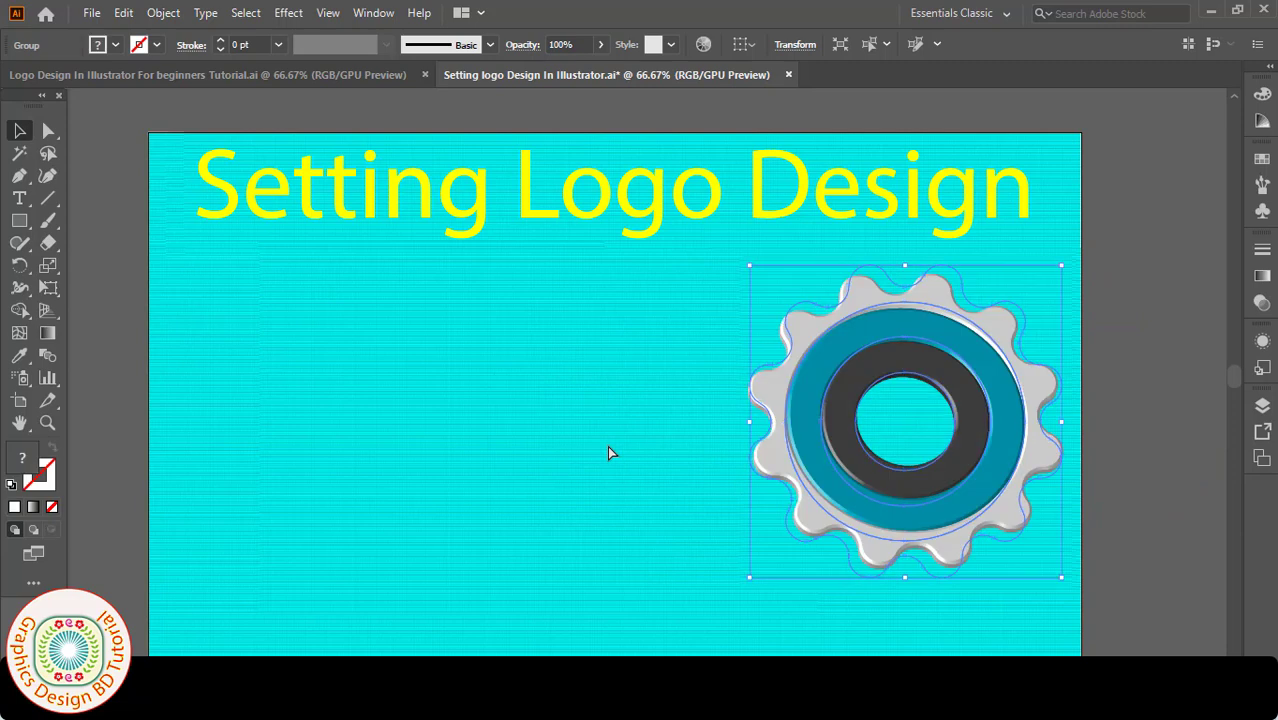
left_click(616, 472)
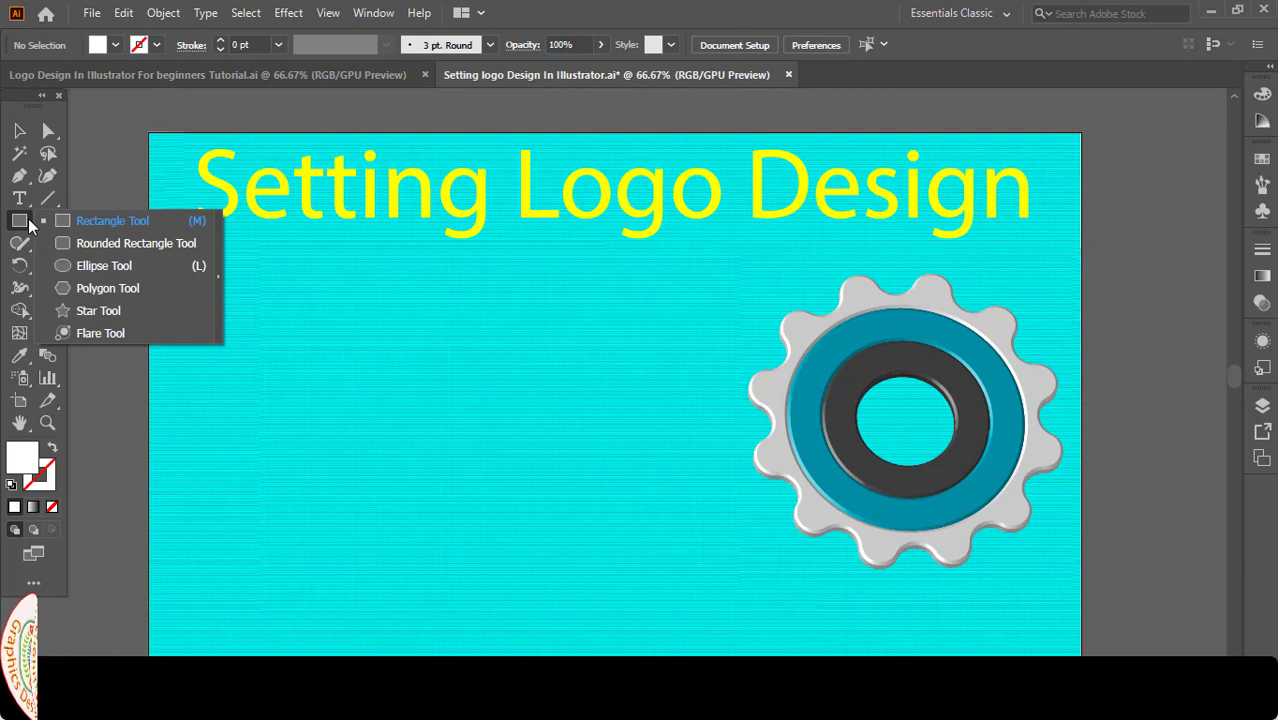
Step: Create a white 12-point star beside the finished gear, with radii of 219.1983 px and 109.5991 px
left_click(96, 311)
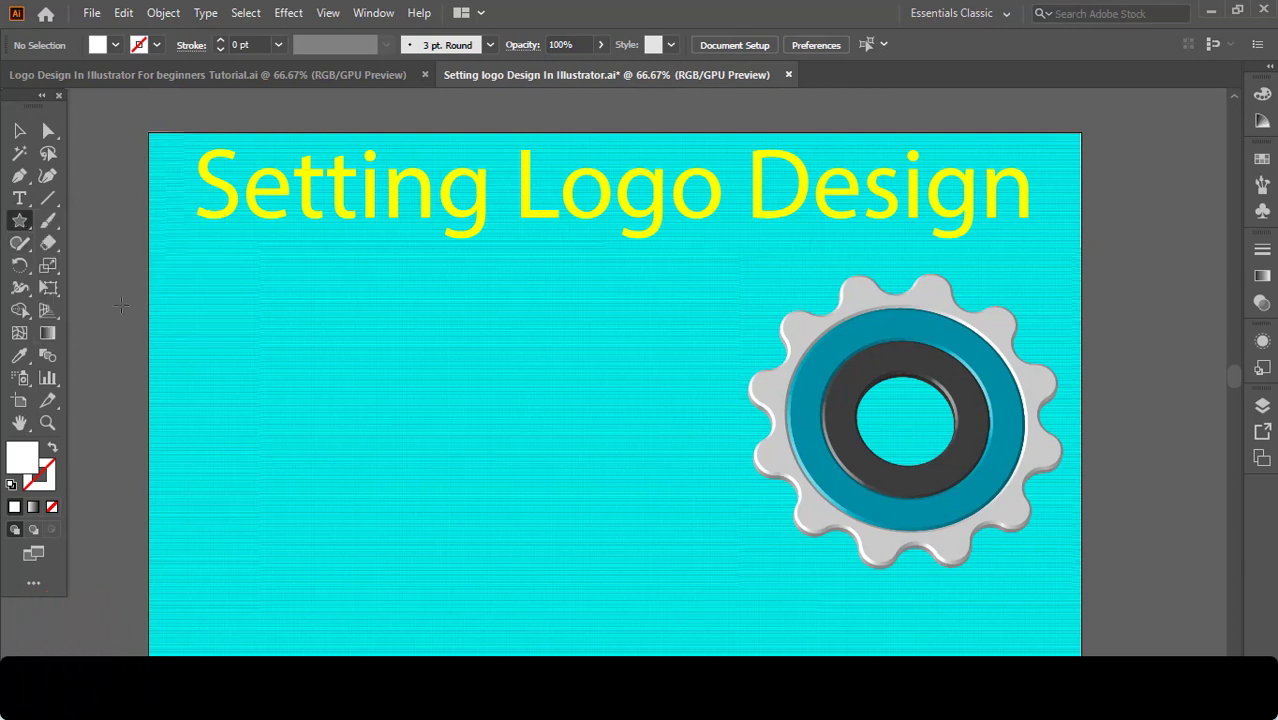
left_click(359, 377)
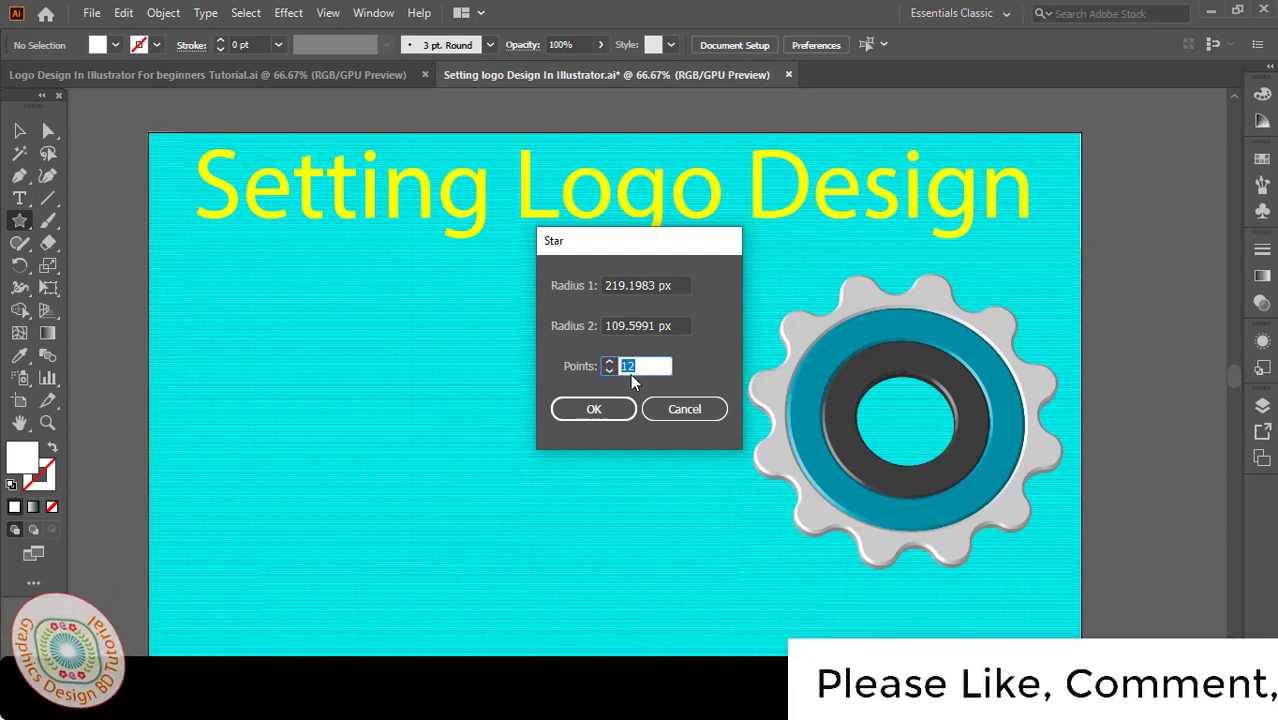
left_click(600, 410)
key("v")
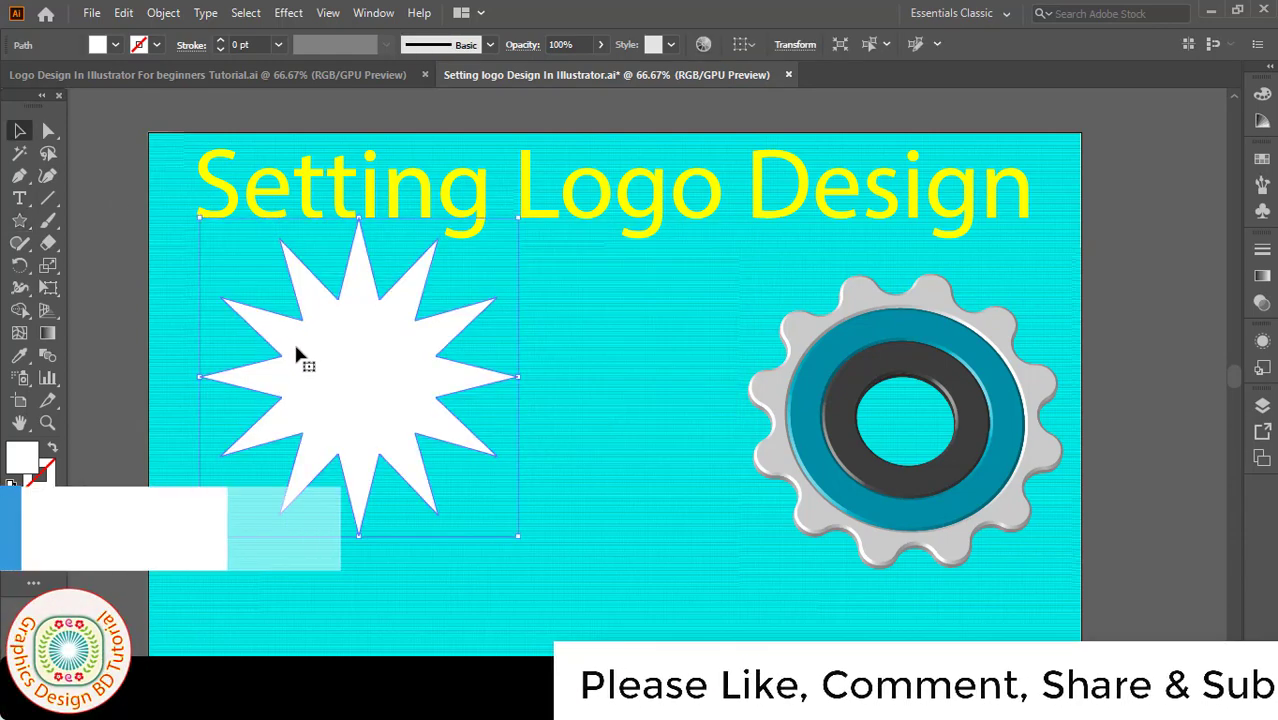
Step: Move the star slightly down below the title and enlarge it a little
left_click_drag(313, 361, 328, 367)
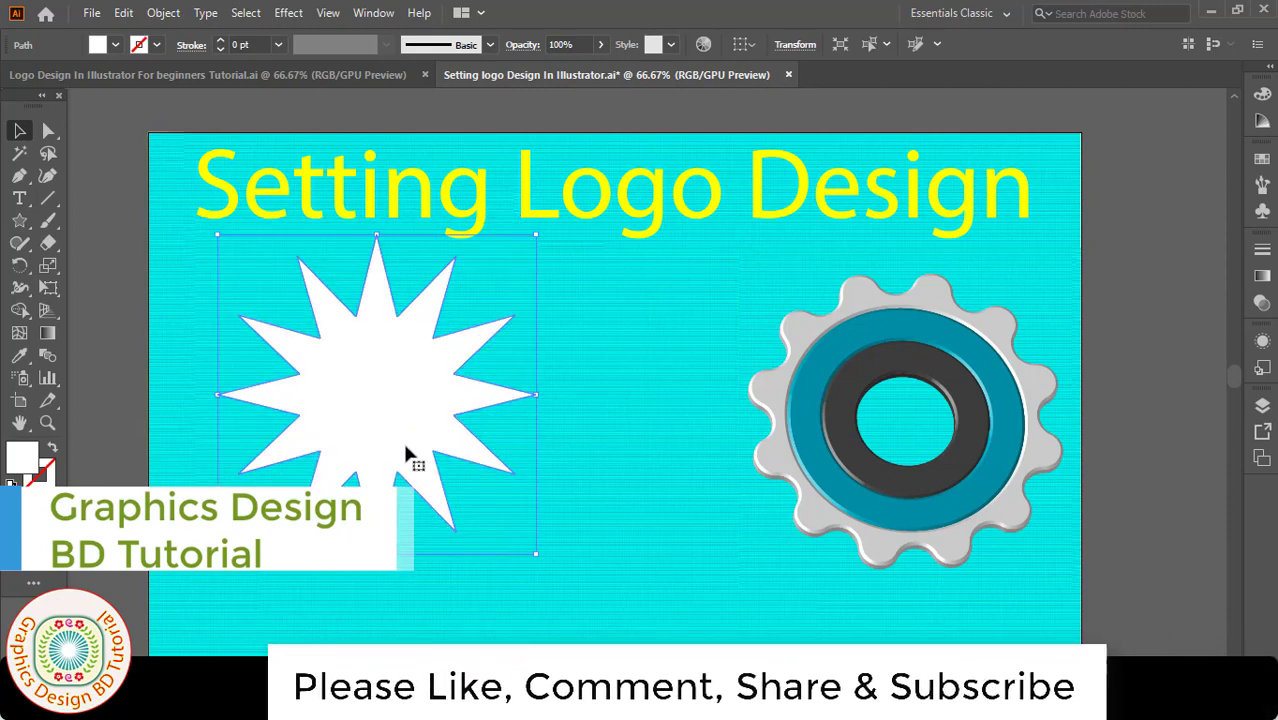
left_click_drag(536, 554, 554, 572)
left_click_drag(511, 499, 465, 485)
left_click_drag(375, 397, 377, 425)
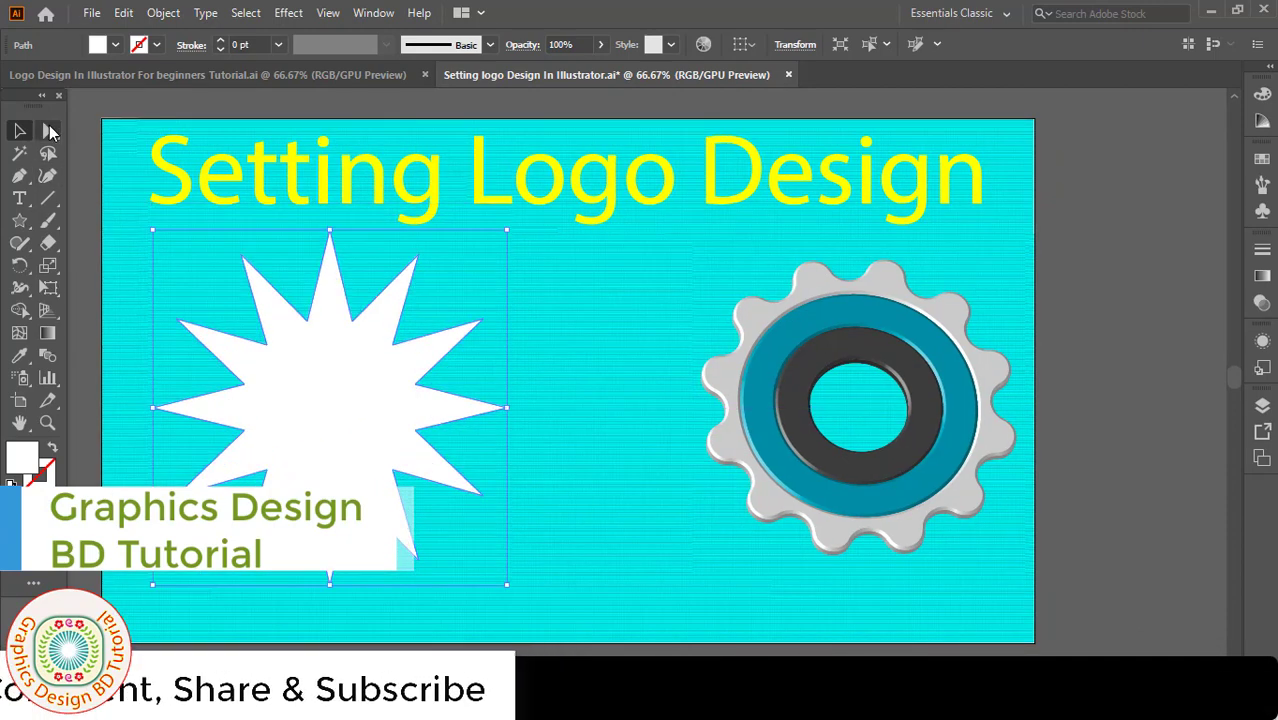
Step: Round all inner and outer corners of the star to a radius of about 22 px, forming gear teeth
left_click(49, 131)
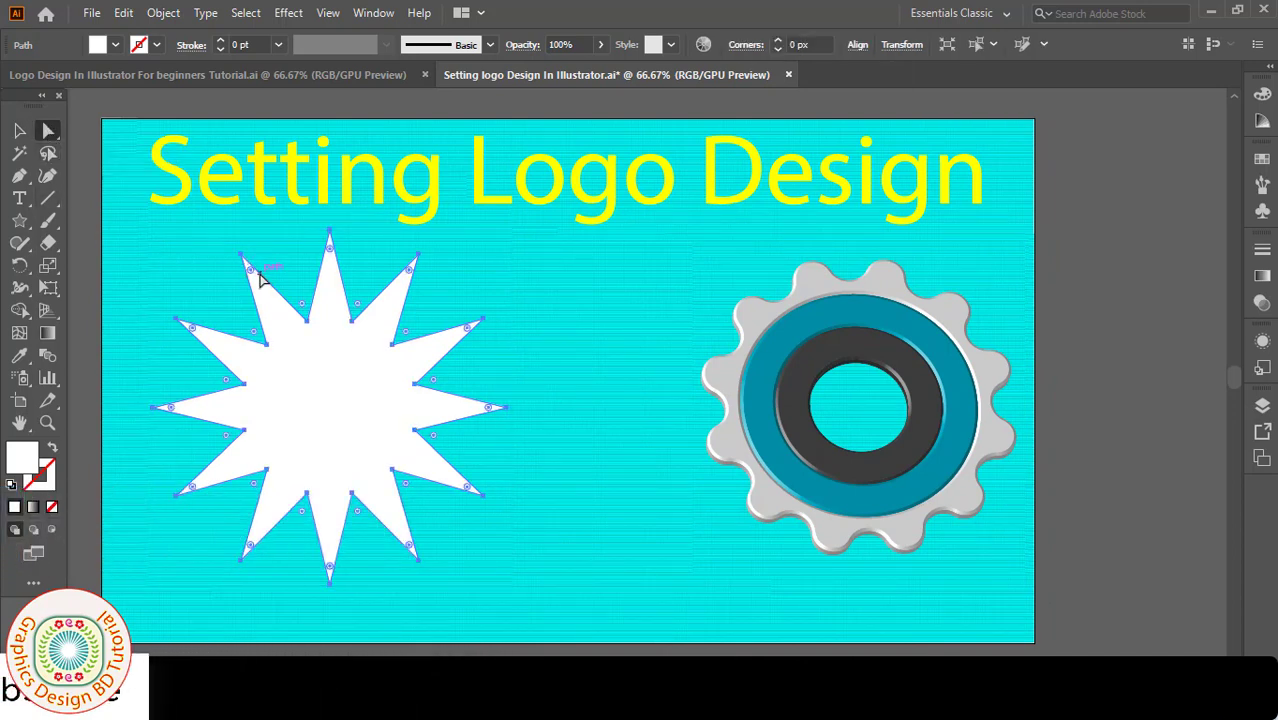
left_click_drag(250, 277, 300, 344)
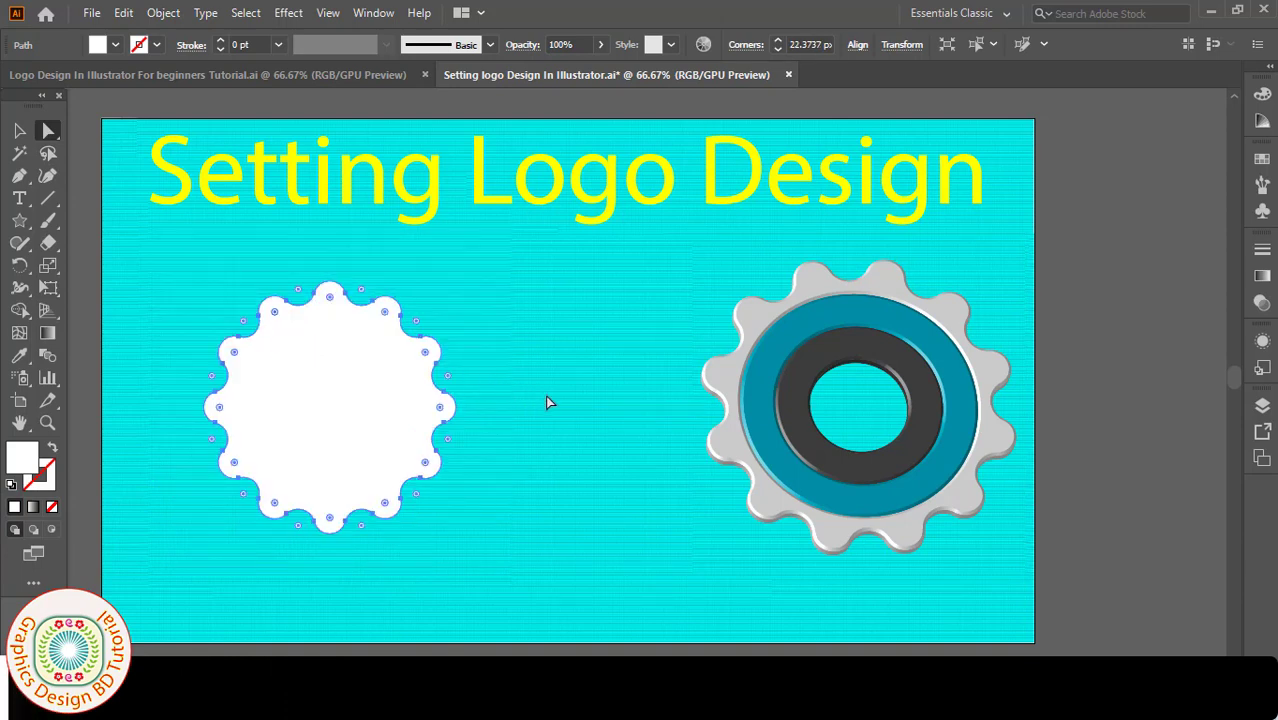
key("v")
left_click(156, 261)
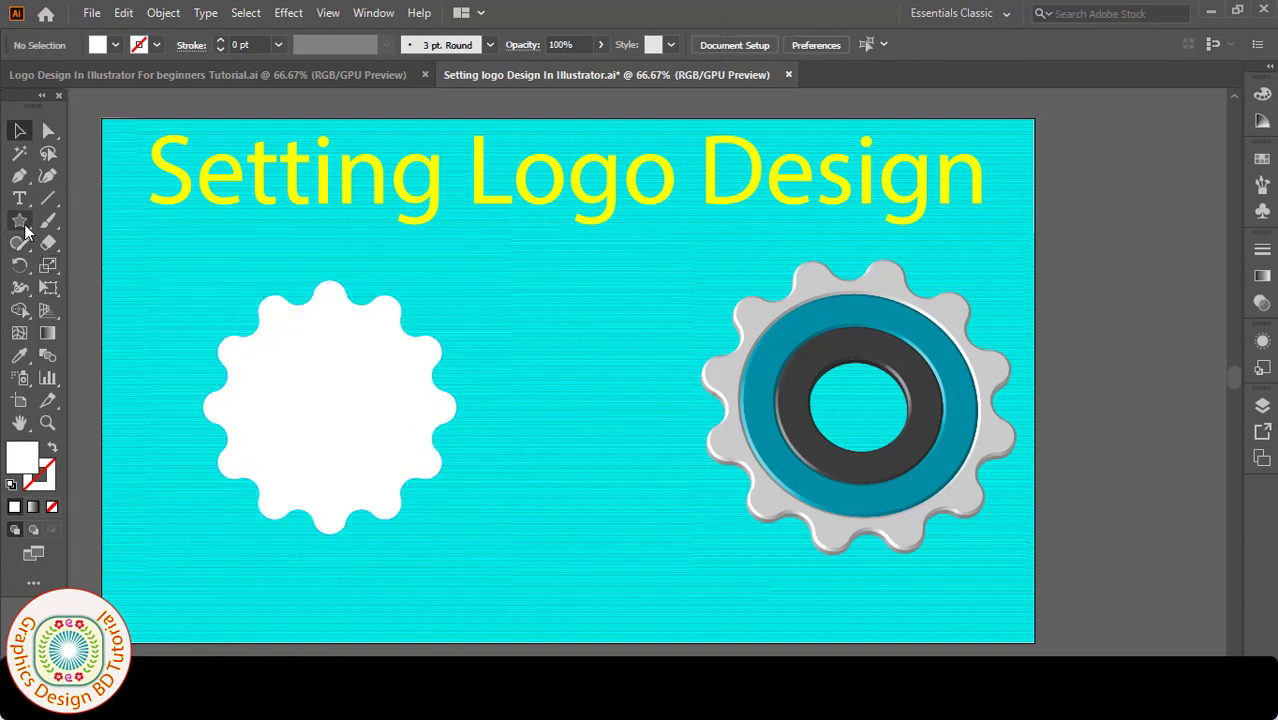
Step: Draw a circle about 256 px wide from the centre of the white gear and give it a black 1 pt stroke
left_click(25, 229)
left_click(83, 264)
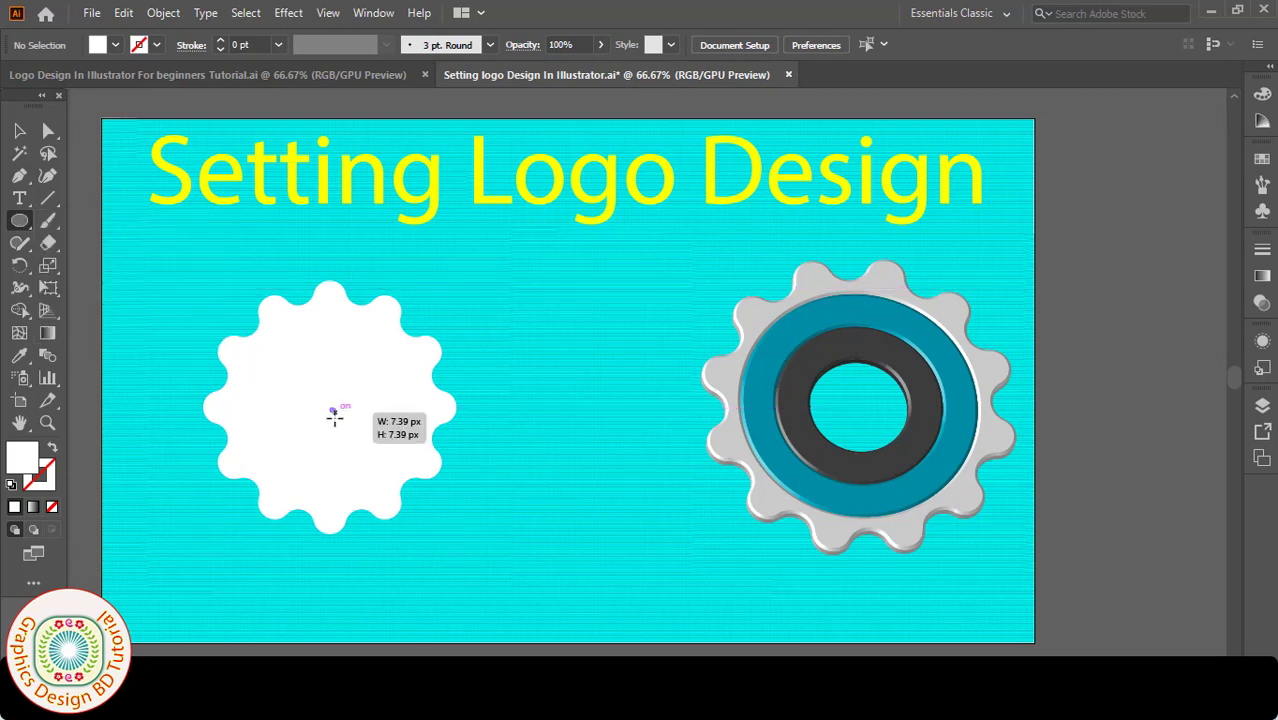
left_click_drag(343, 447, 398, 482)
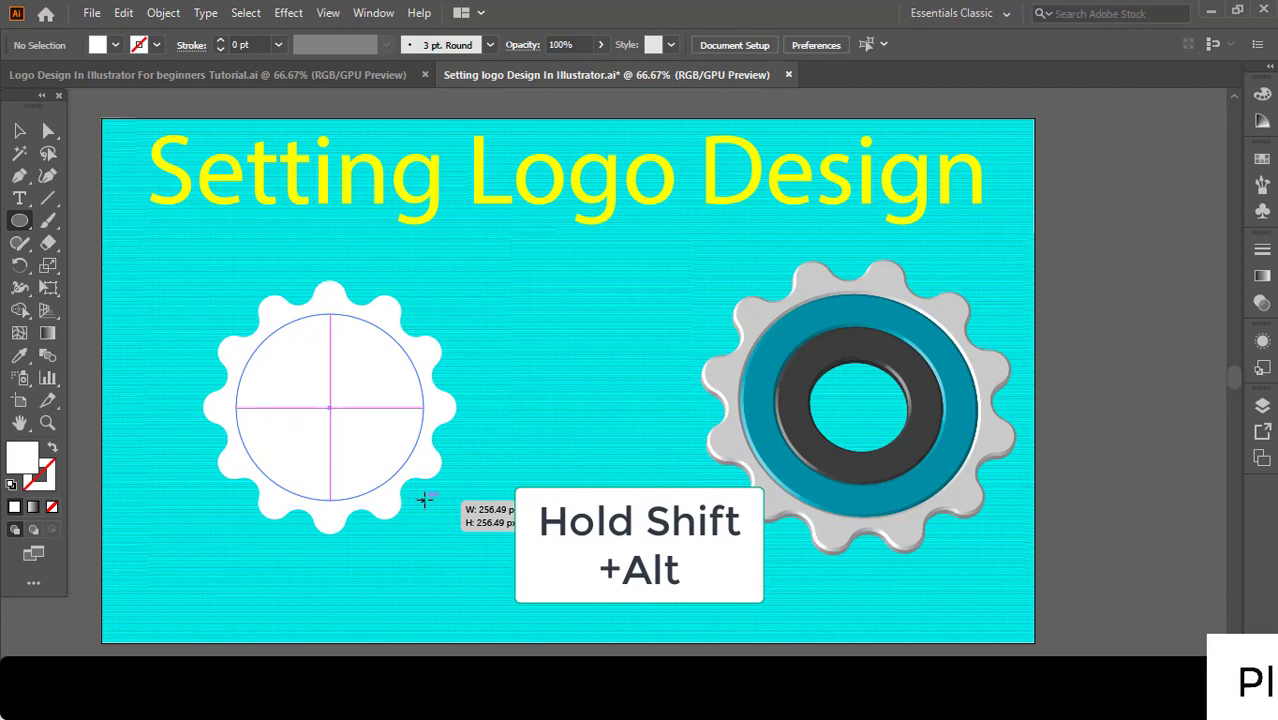
left_click_drag(424, 499, 424, 500)
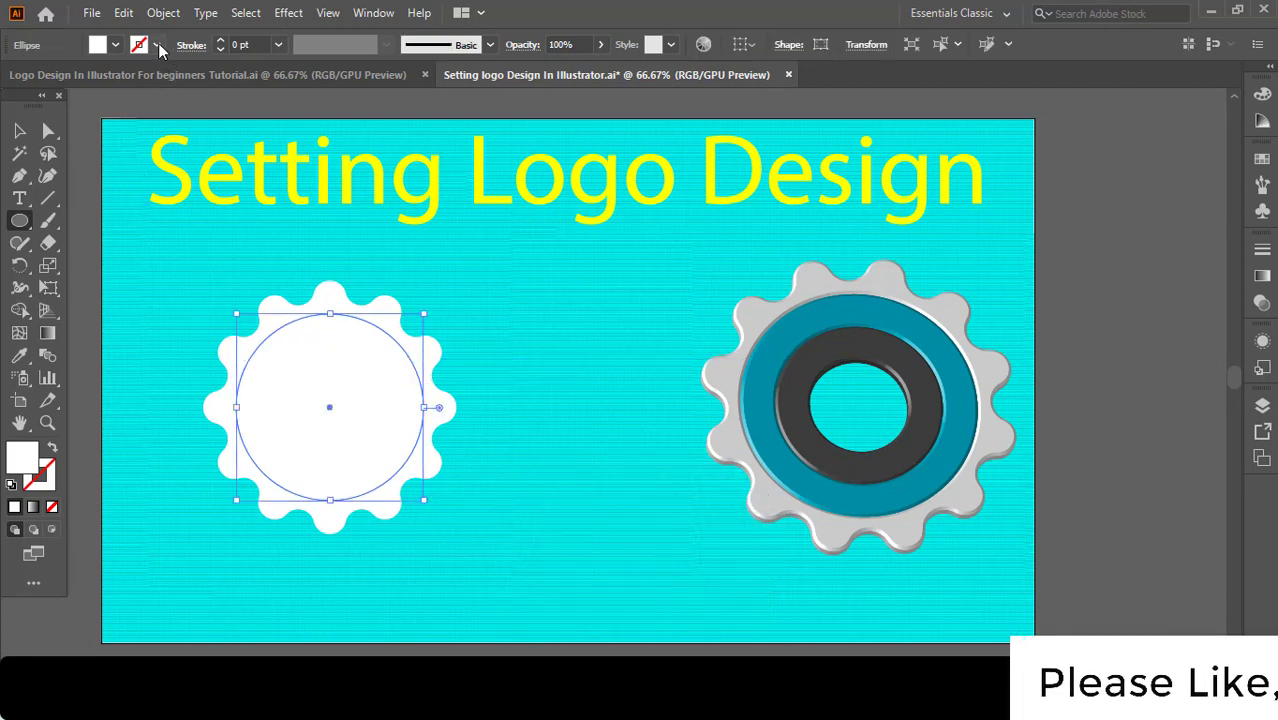
left_click(157, 45)
left_click(52, 77)
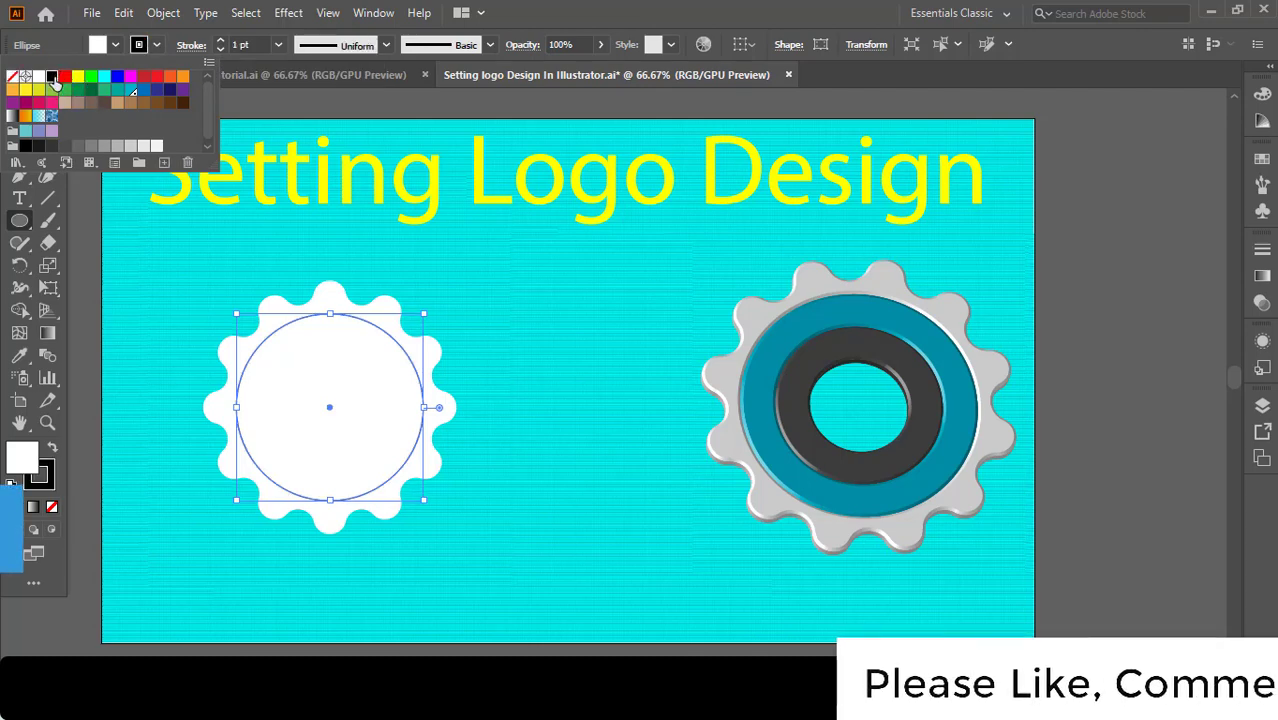
Step: Copy the circle, paste it in front, and scale the copy down about its centre to form a second ring
left_click(123, 13)
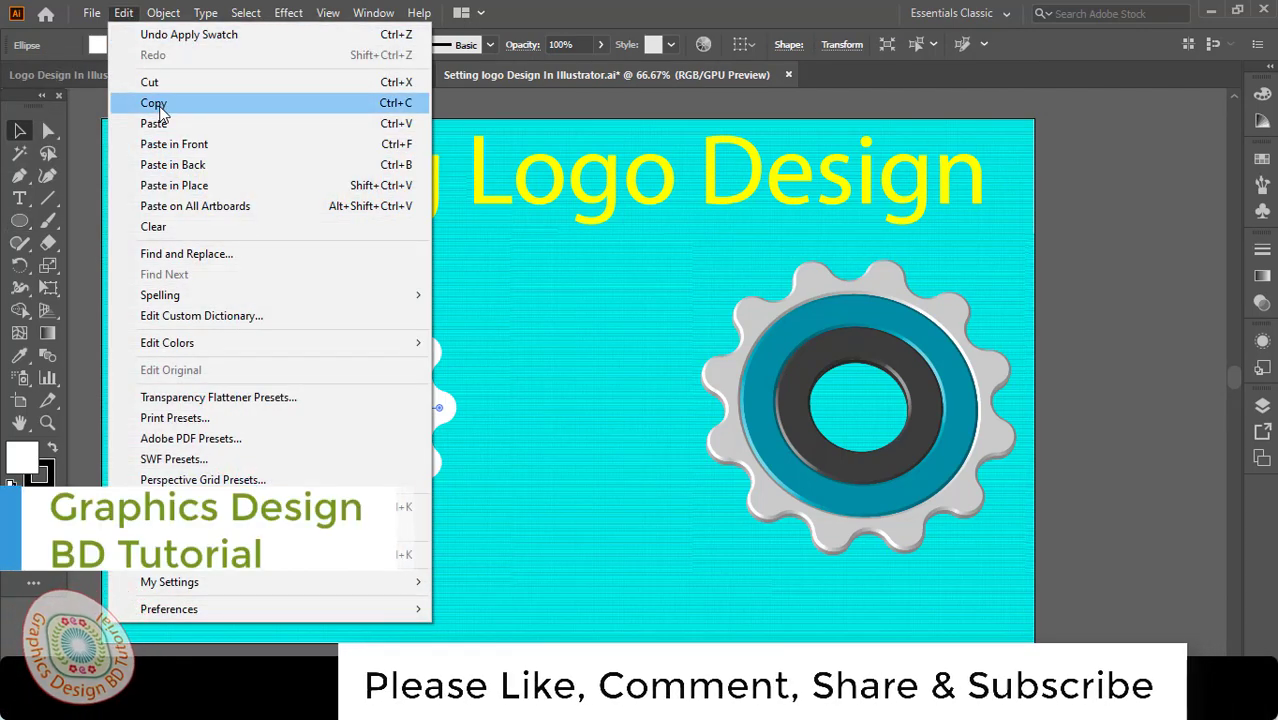
left_click(154, 104)
left_click(123, 13)
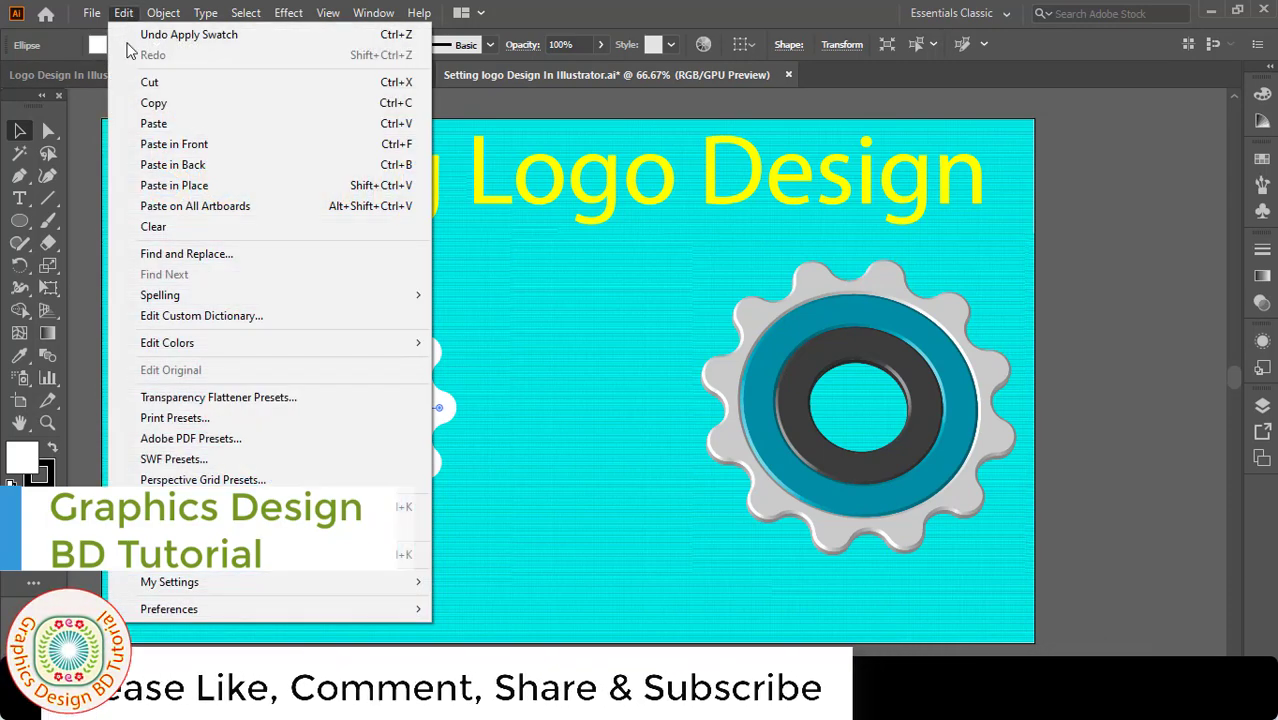
left_click(274, 146)
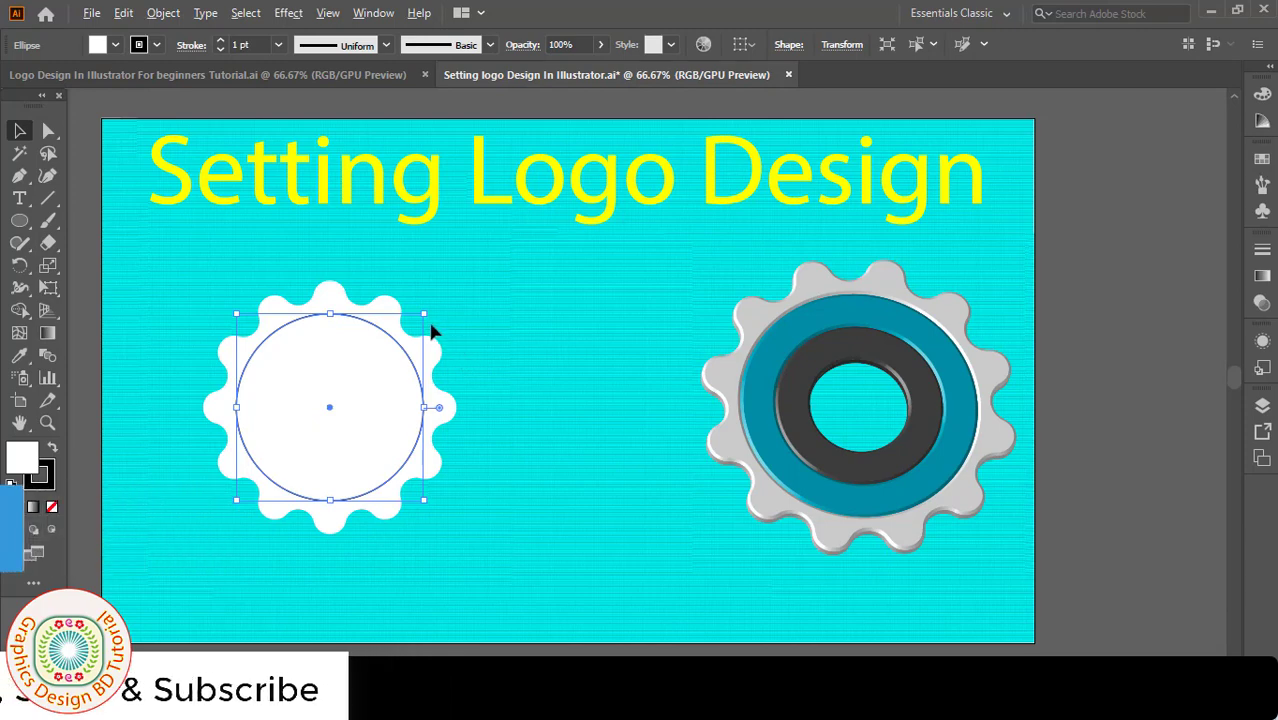
left_click_drag(423, 314, 402, 346)
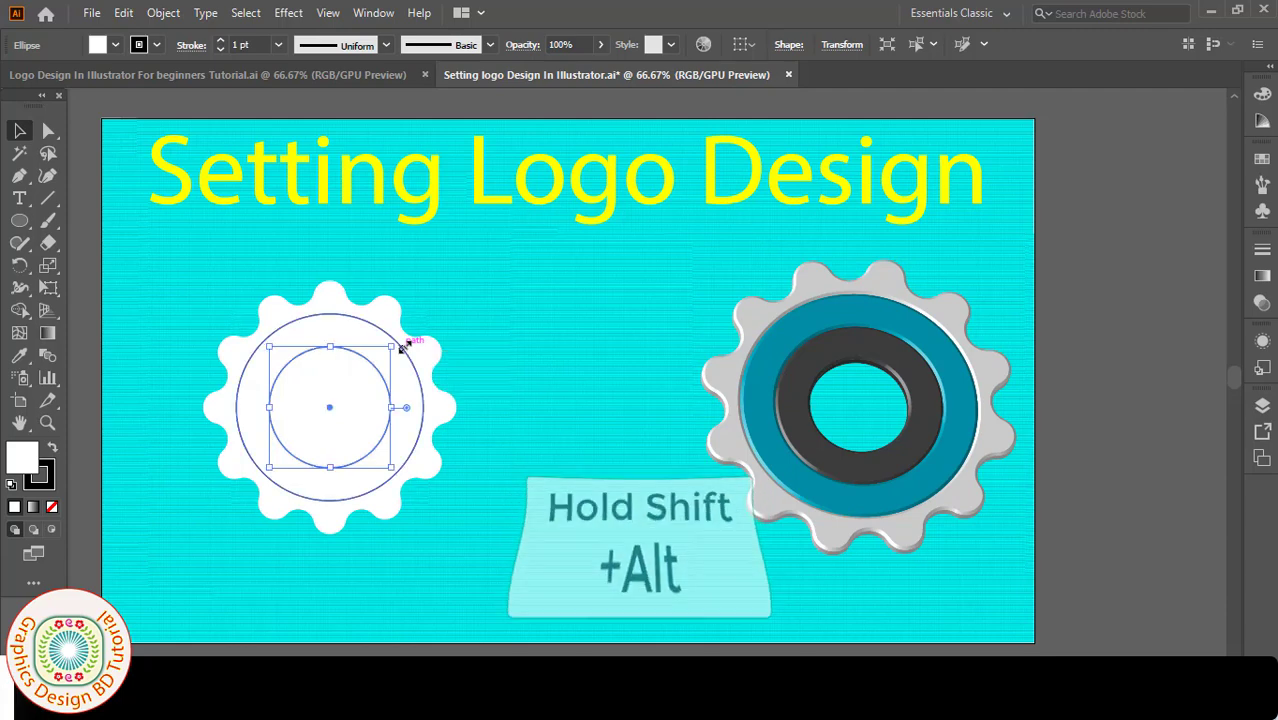
Step: Paste a copy of the smaller circle in front and scale it about its centre to about 90 px wide
left_click(123, 13)
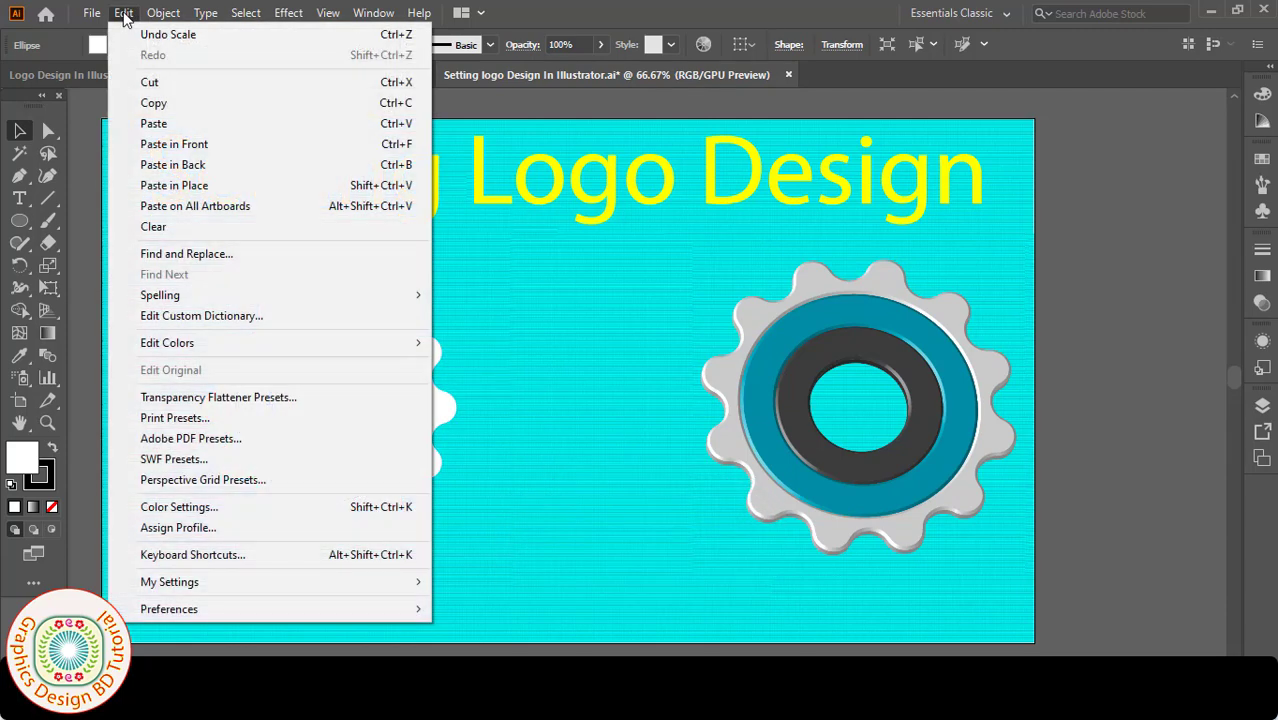
left_click(154, 103)
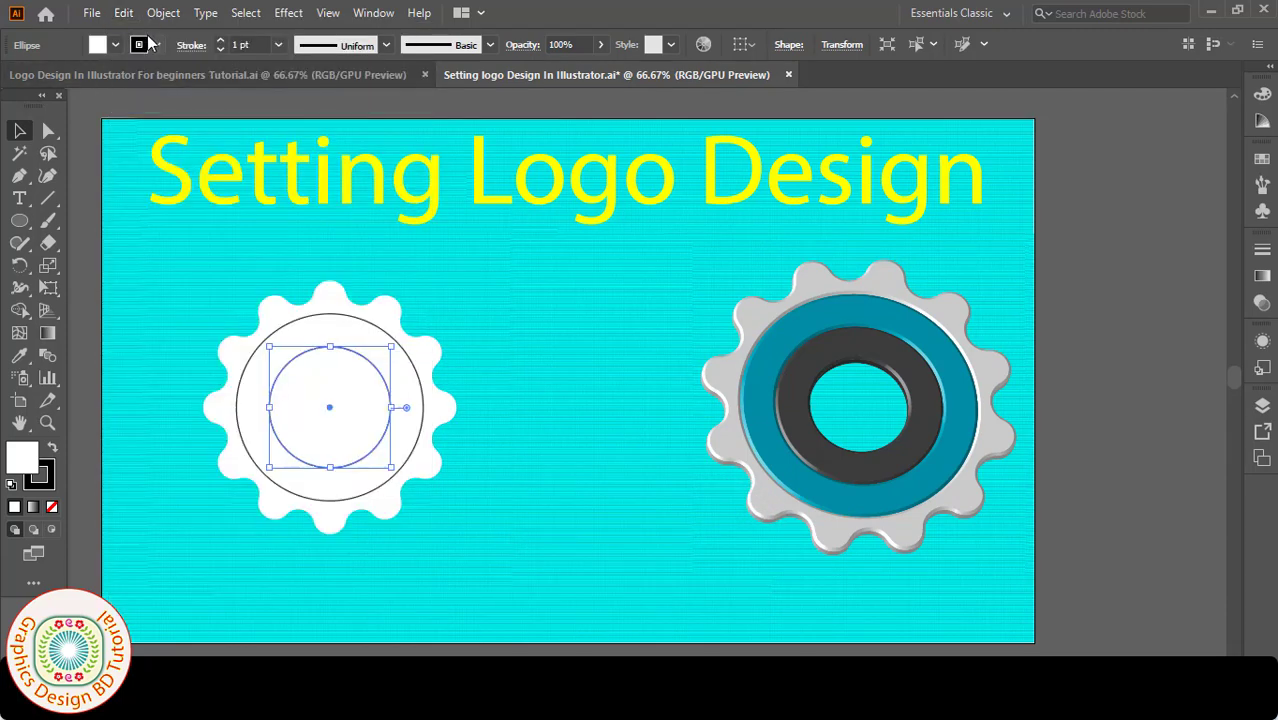
left_click(126, 14)
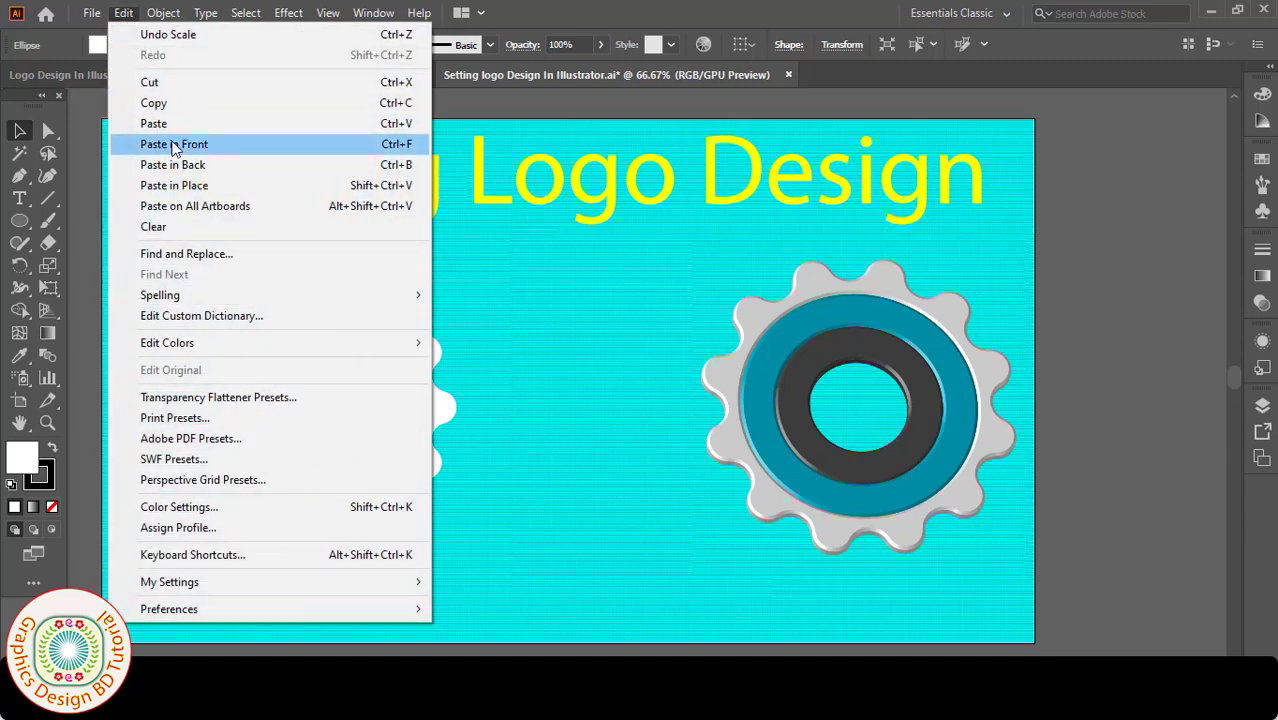
left_click(176, 146)
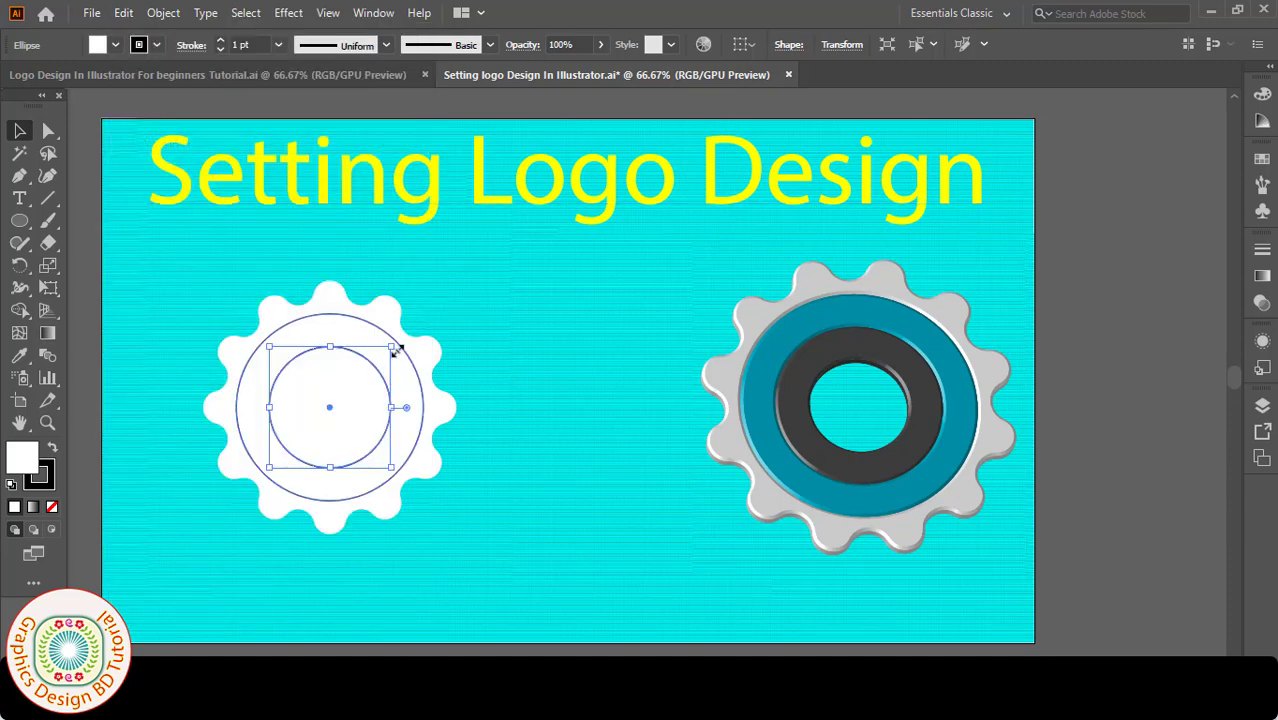
left_click_drag(394, 346, 394, 348)
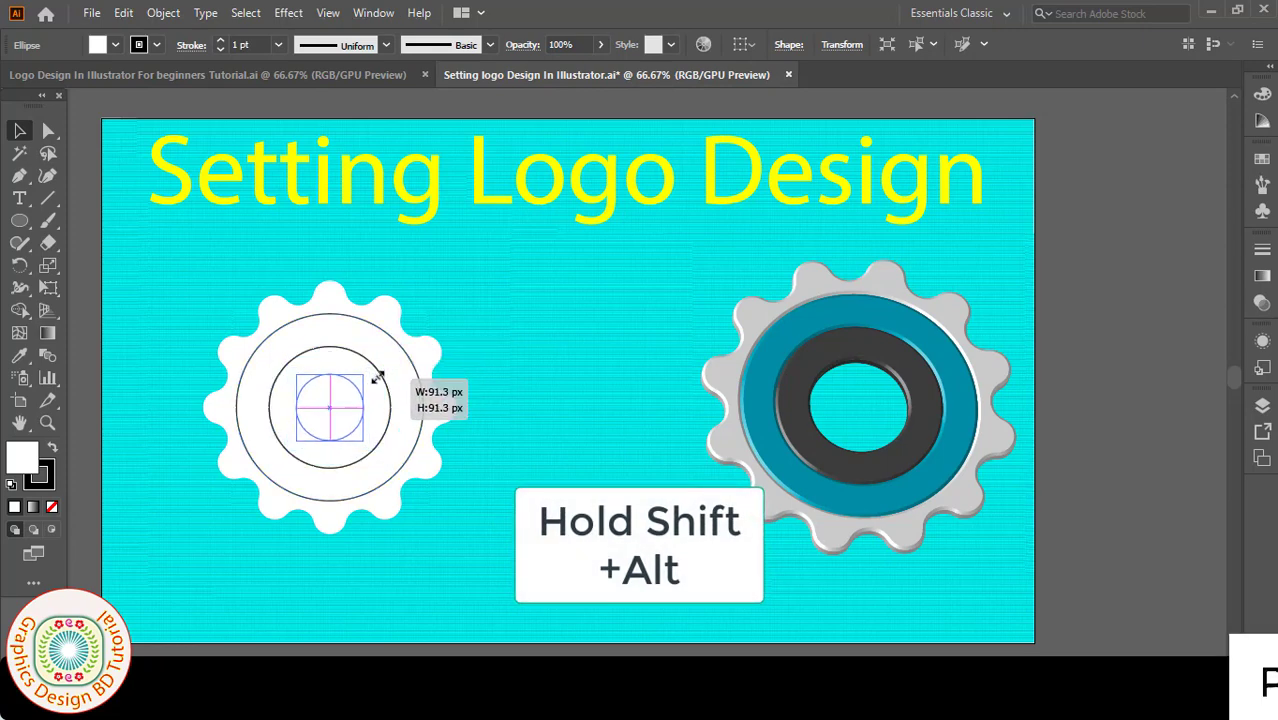
left_click_drag(377, 379, 377, 376)
left_click(208, 318)
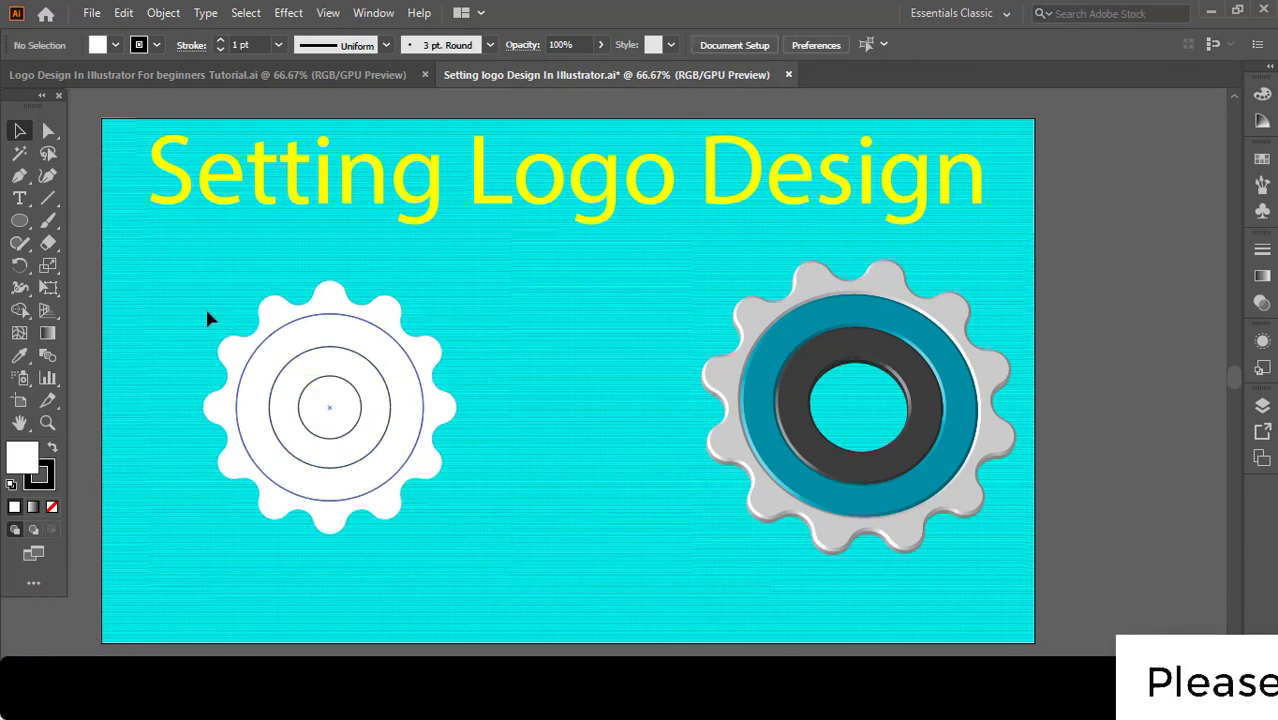
Step: Select the white gear with its three circles and remove the innermost circle area with the Shape Builder tool
left_click_drag(184, 285, 496, 522)
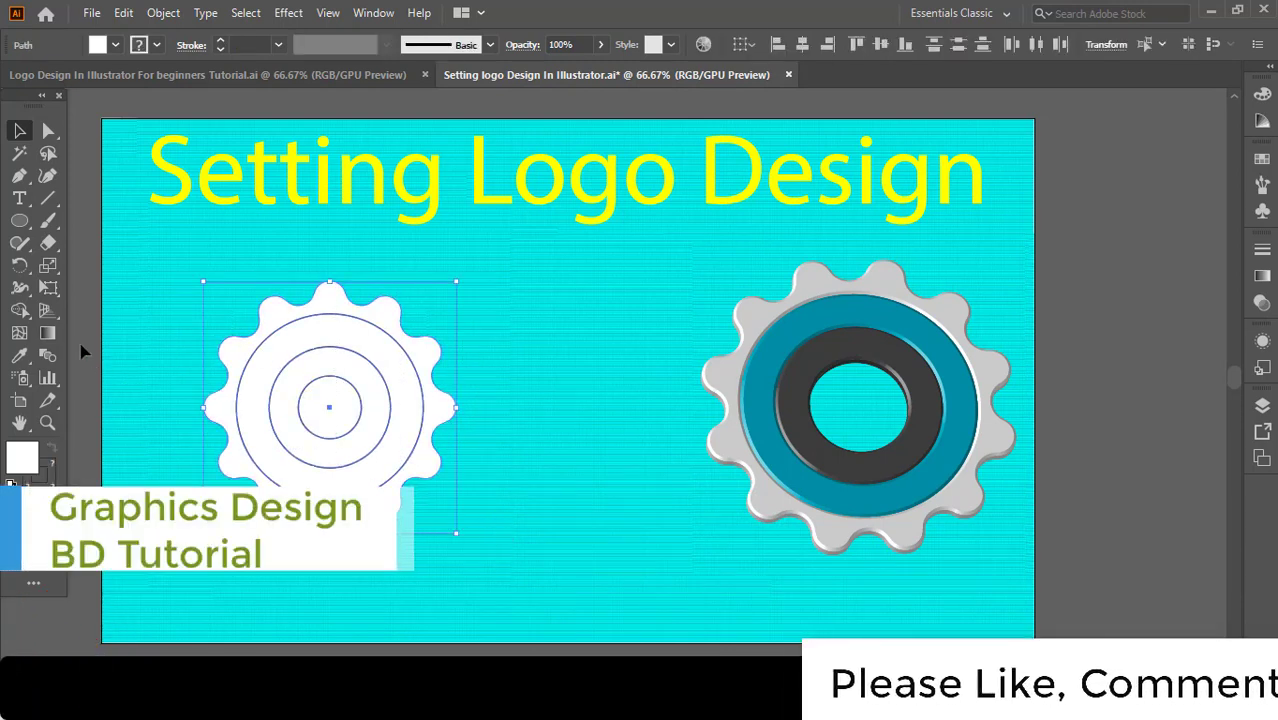
left_click(26, 318)
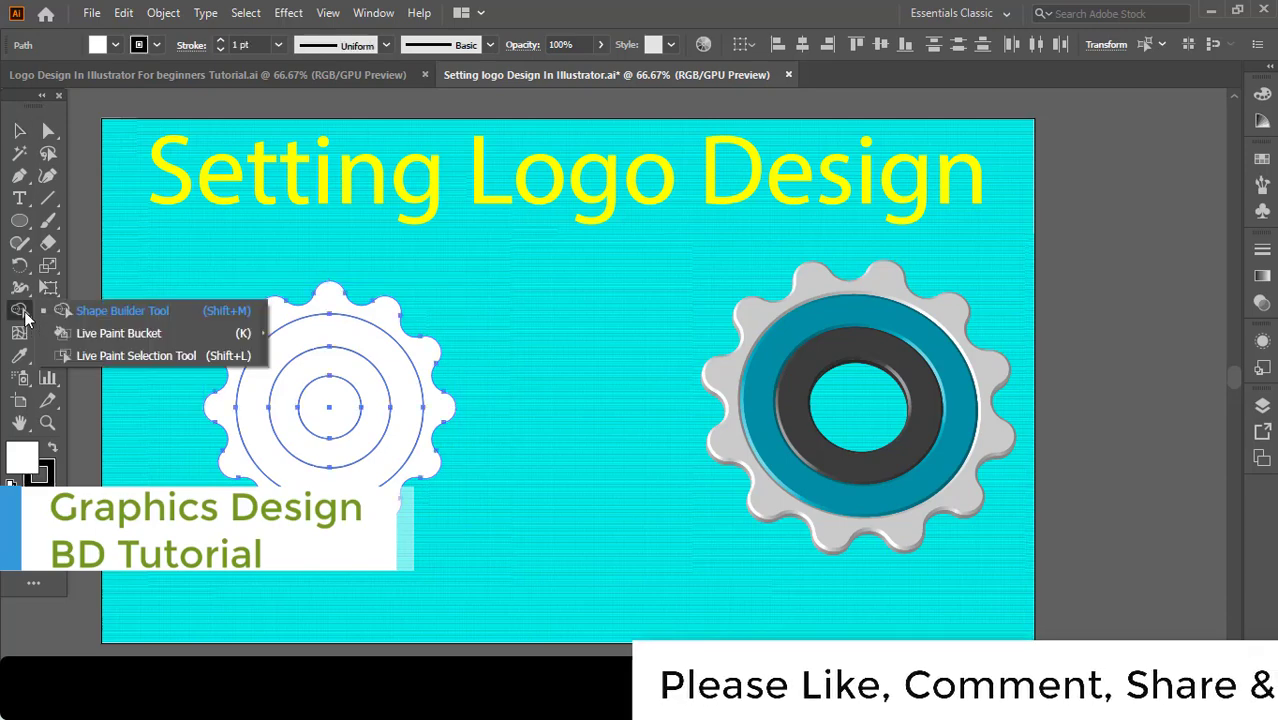
left_click(90, 297)
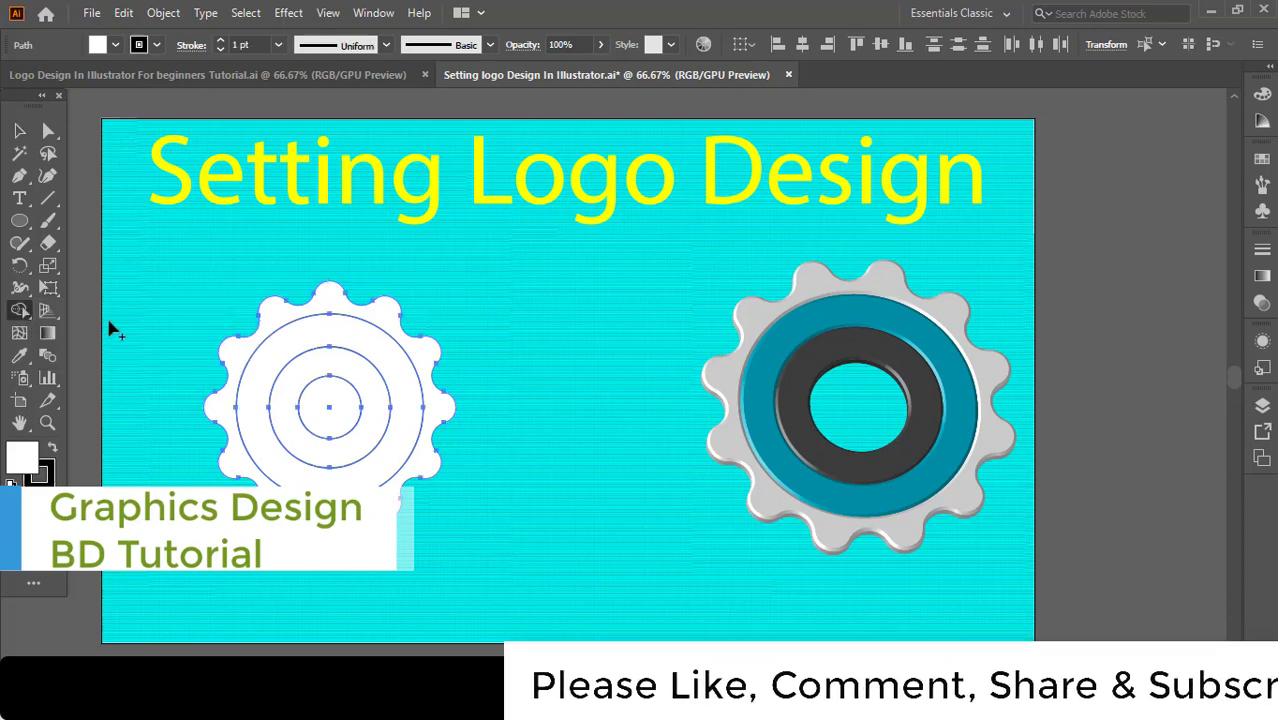
left_click(330, 406, "alt")
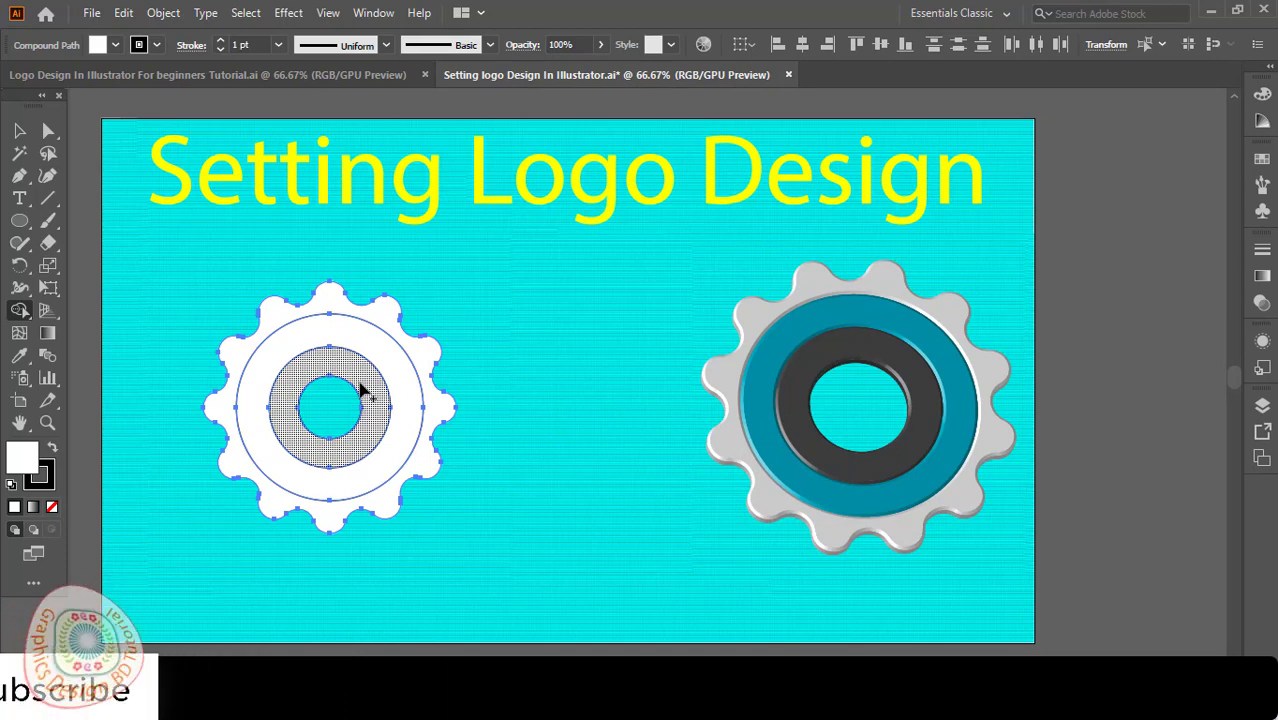
Step: Define the inner ring, middle ring and toothed outer rim as separate shapes with the Shape Builder tool, and deselect the artwork
left_click(361, 385)
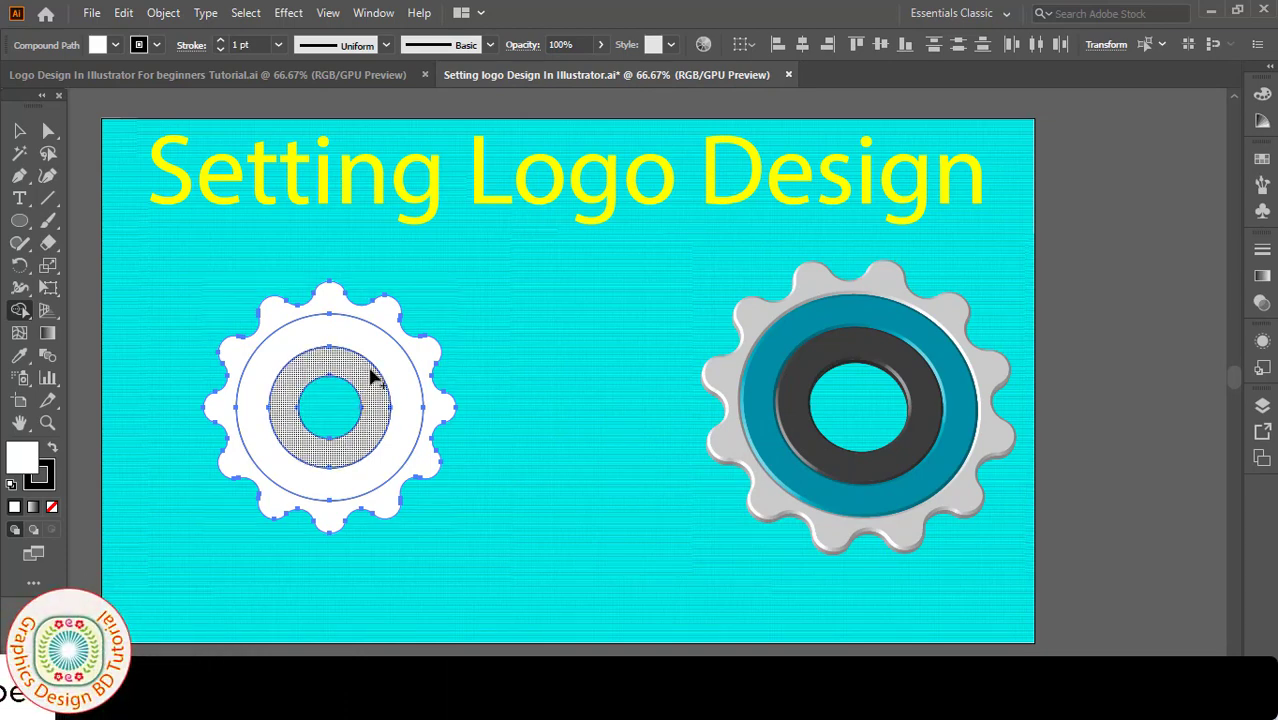
left_click(380, 357)
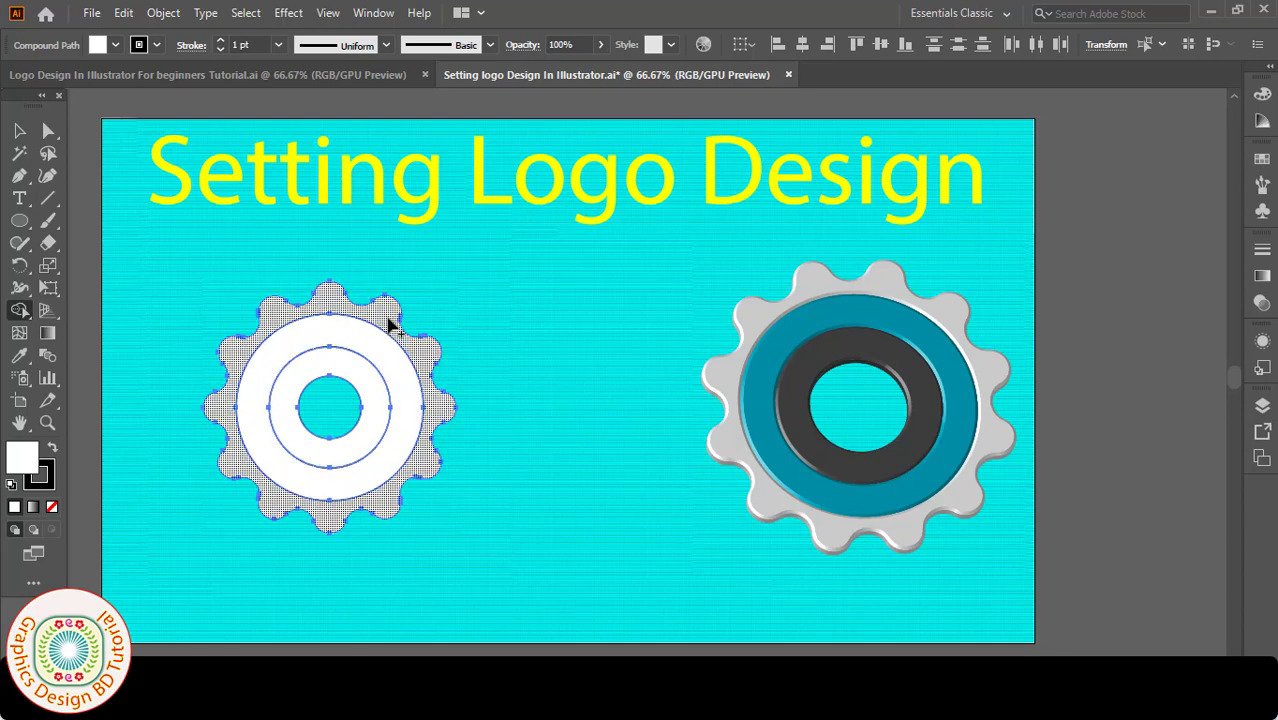
left_click(390, 325)
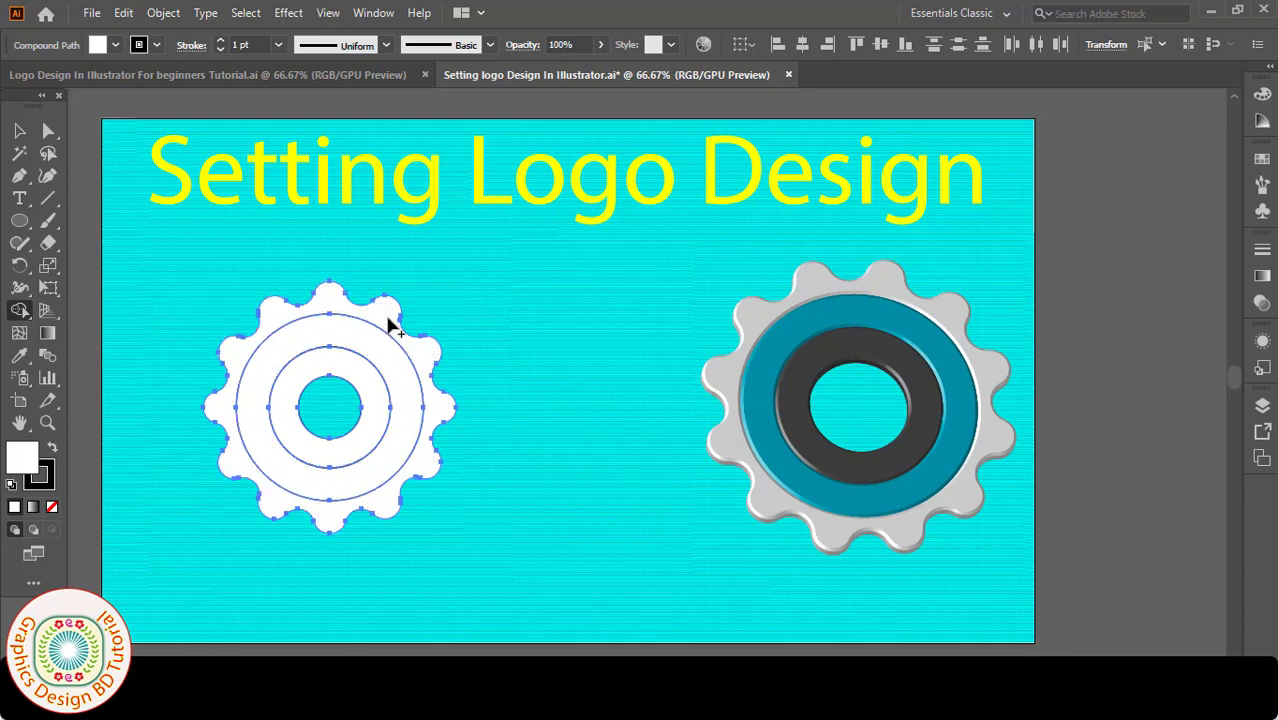
key("v")
left_click(574, 367)
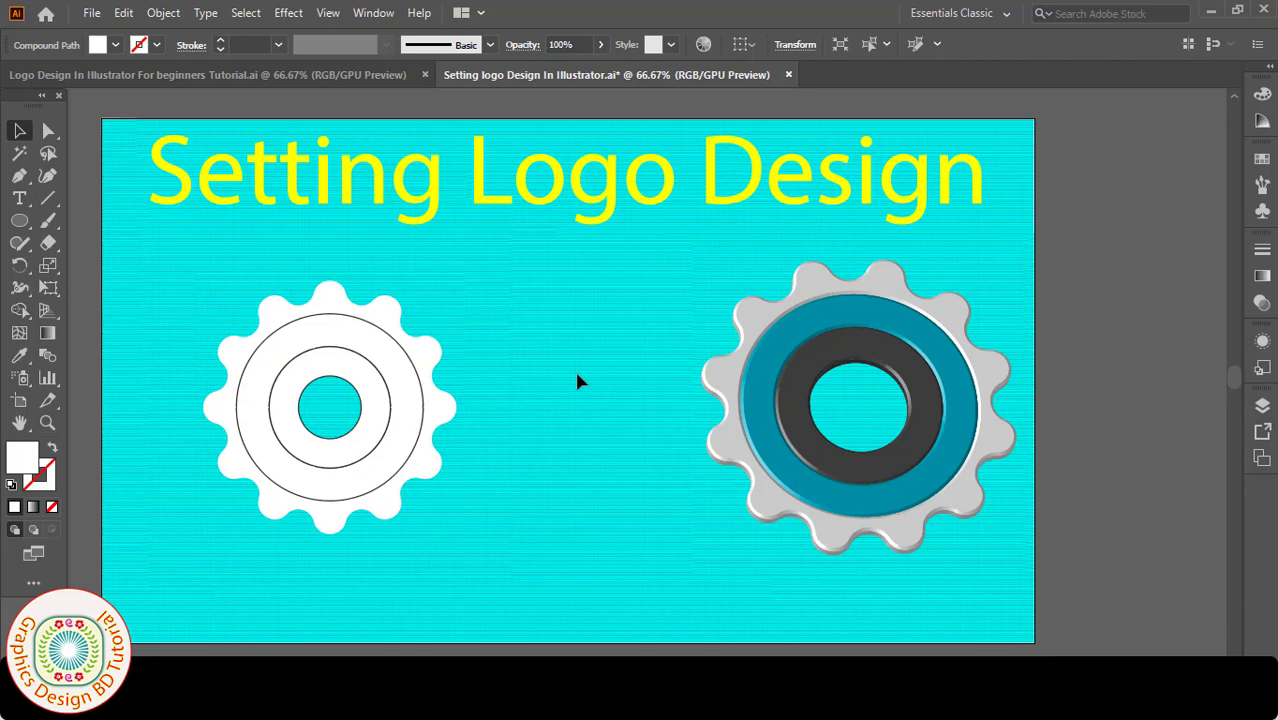
Step: Fill the middle ring of the white gear with the teal-blue swatch
left_click(375, 352)
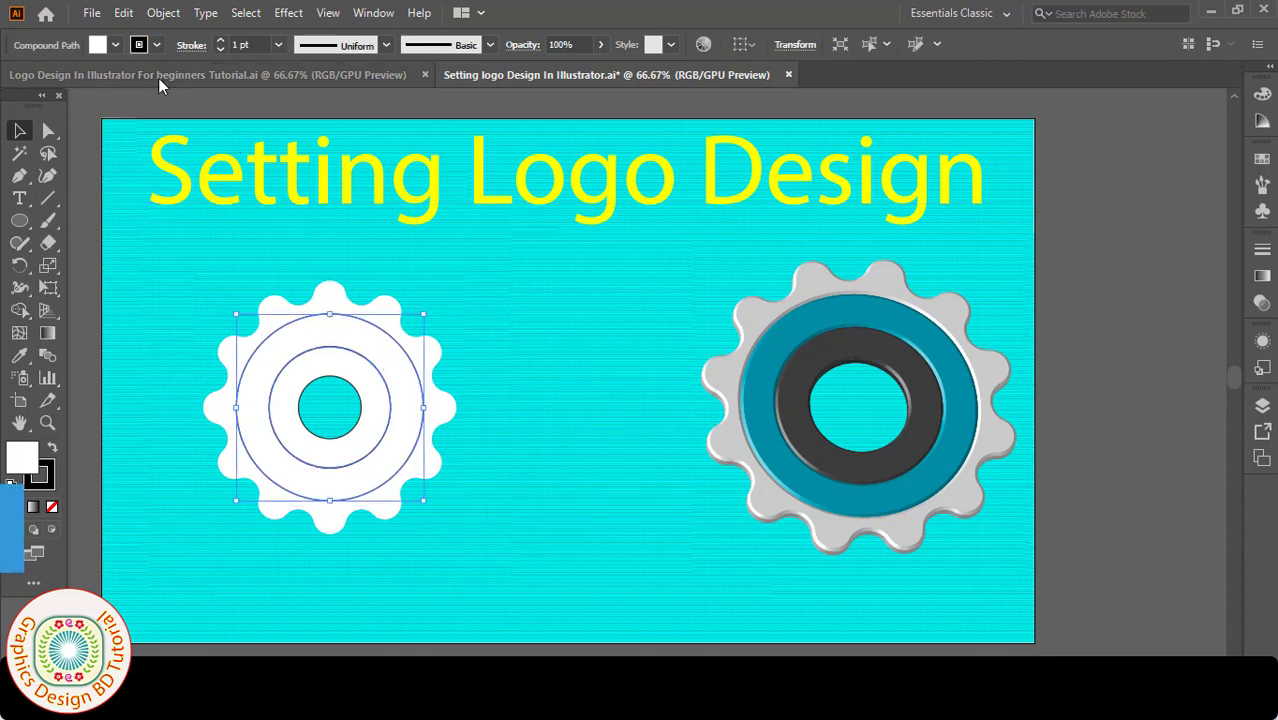
left_click(114, 44)
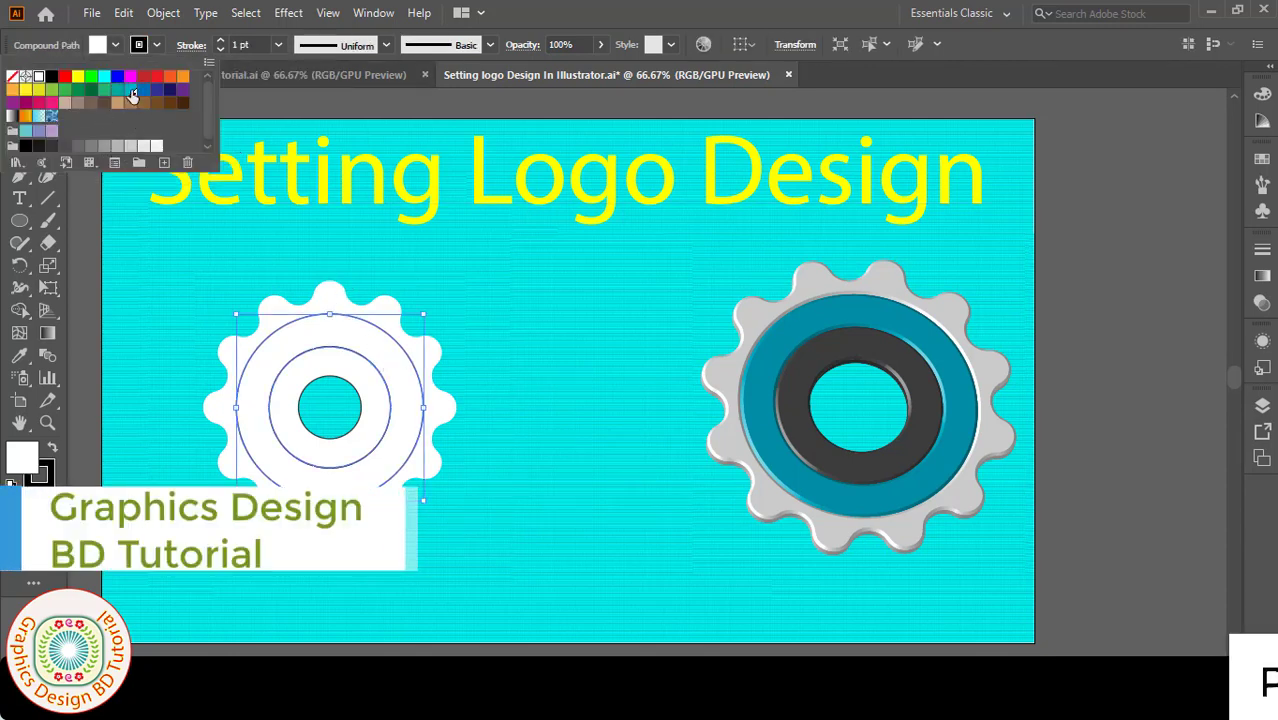
left_click(130, 91)
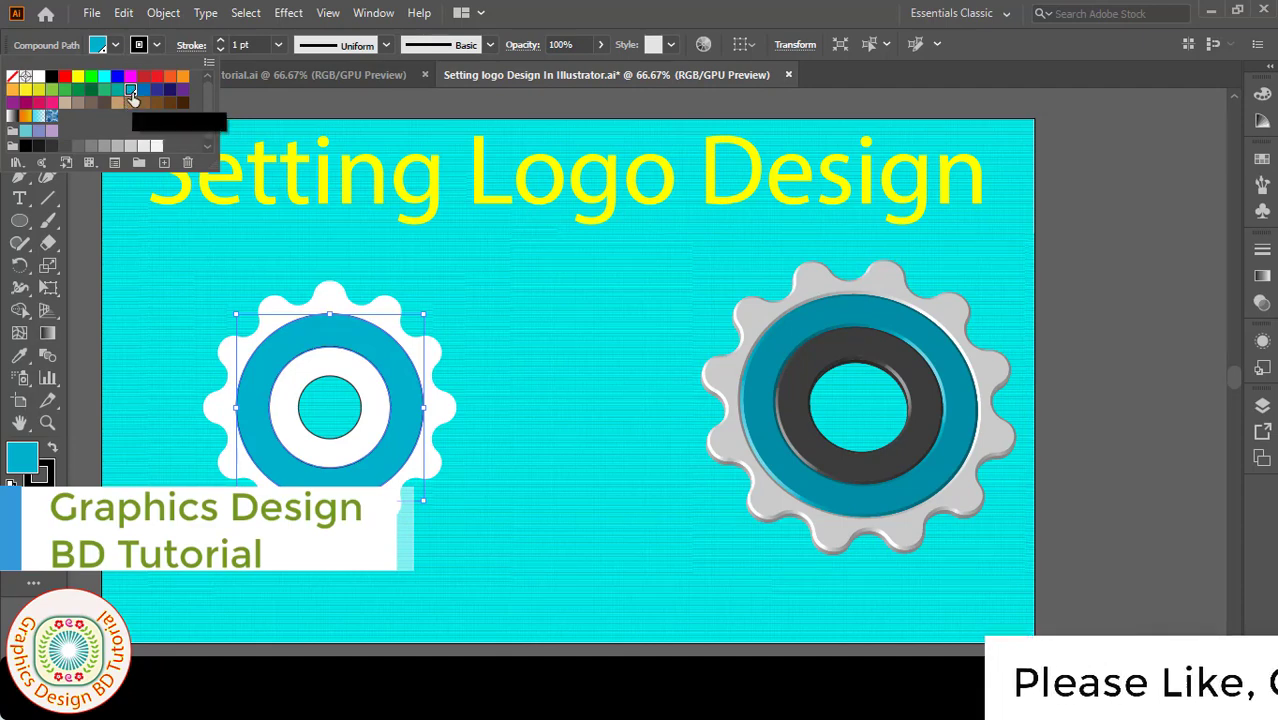
Step: Review the blue swatch's options with preview enabled, keeping Spot Color as colour type and CMYK as colour mode
double_click(132, 92)
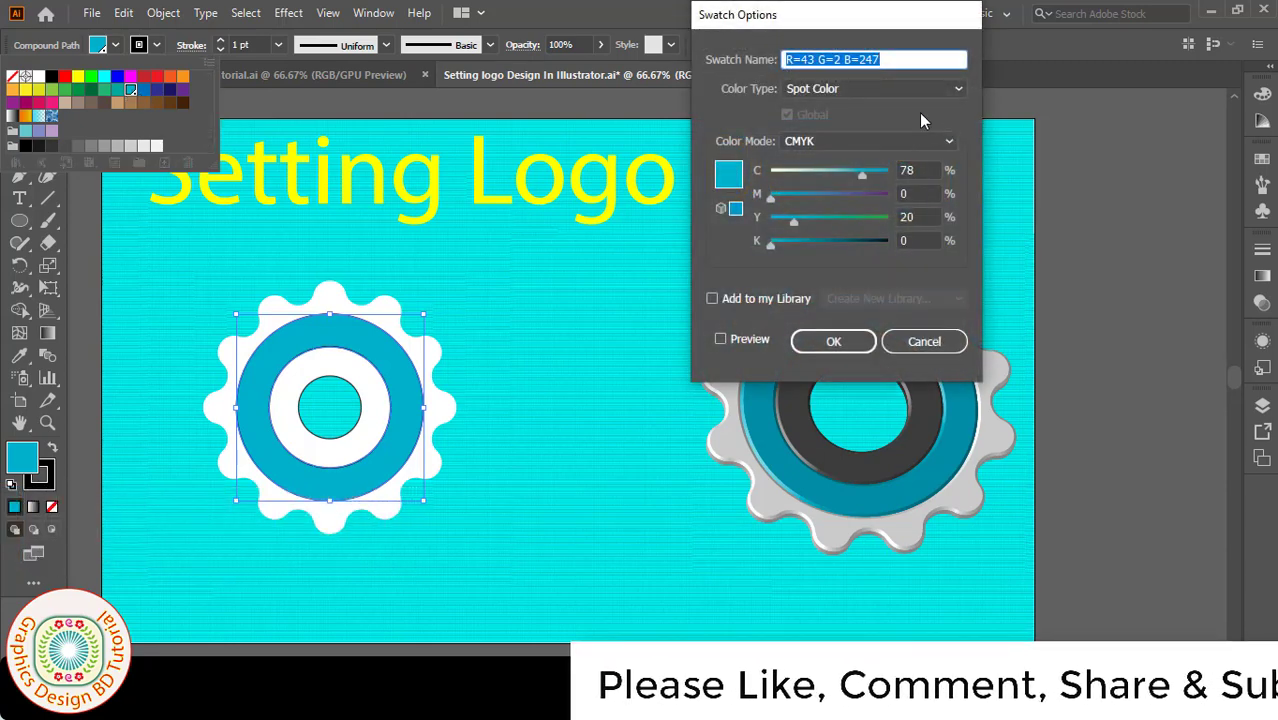
left_click(958, 88)
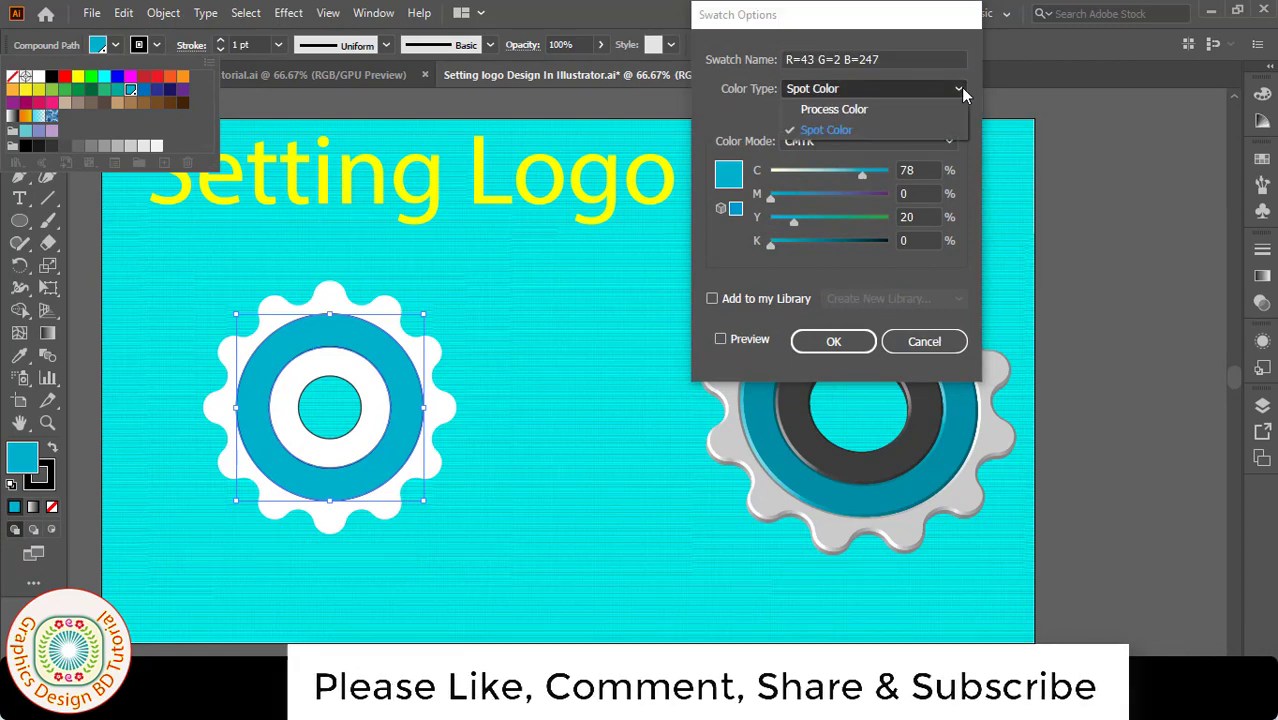
left_click(860, 127)
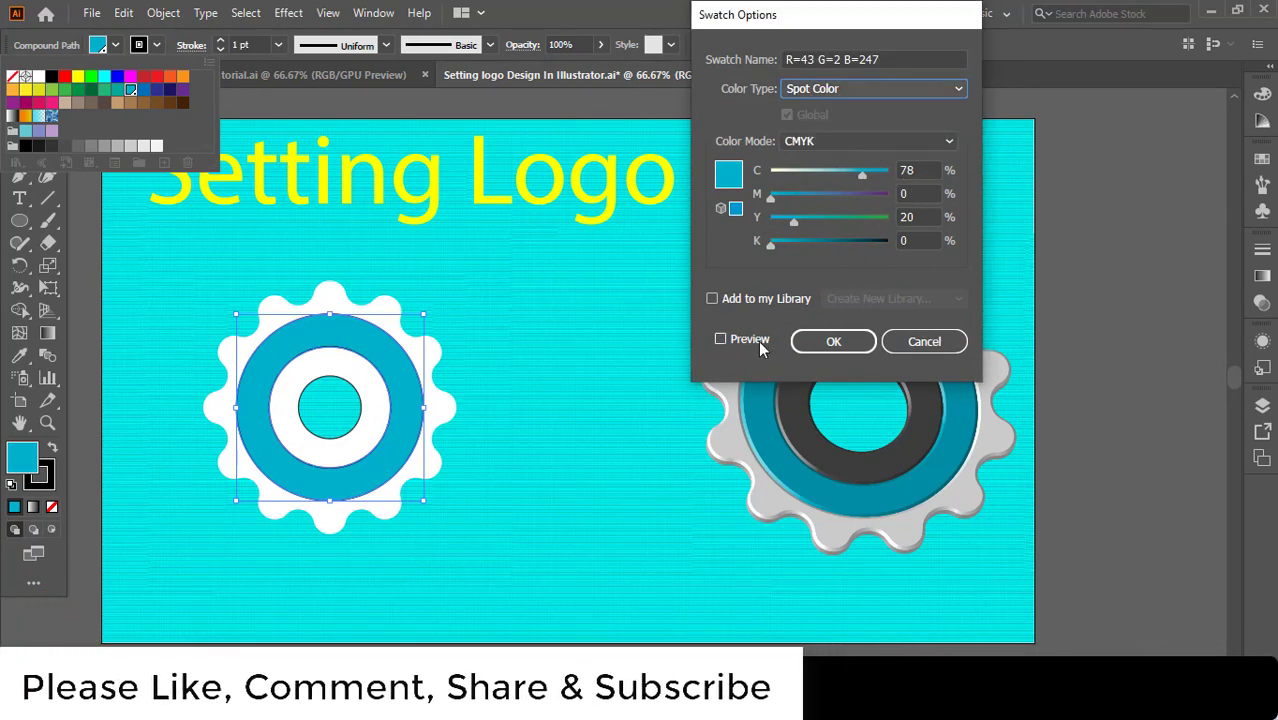
left_click(720, 340)
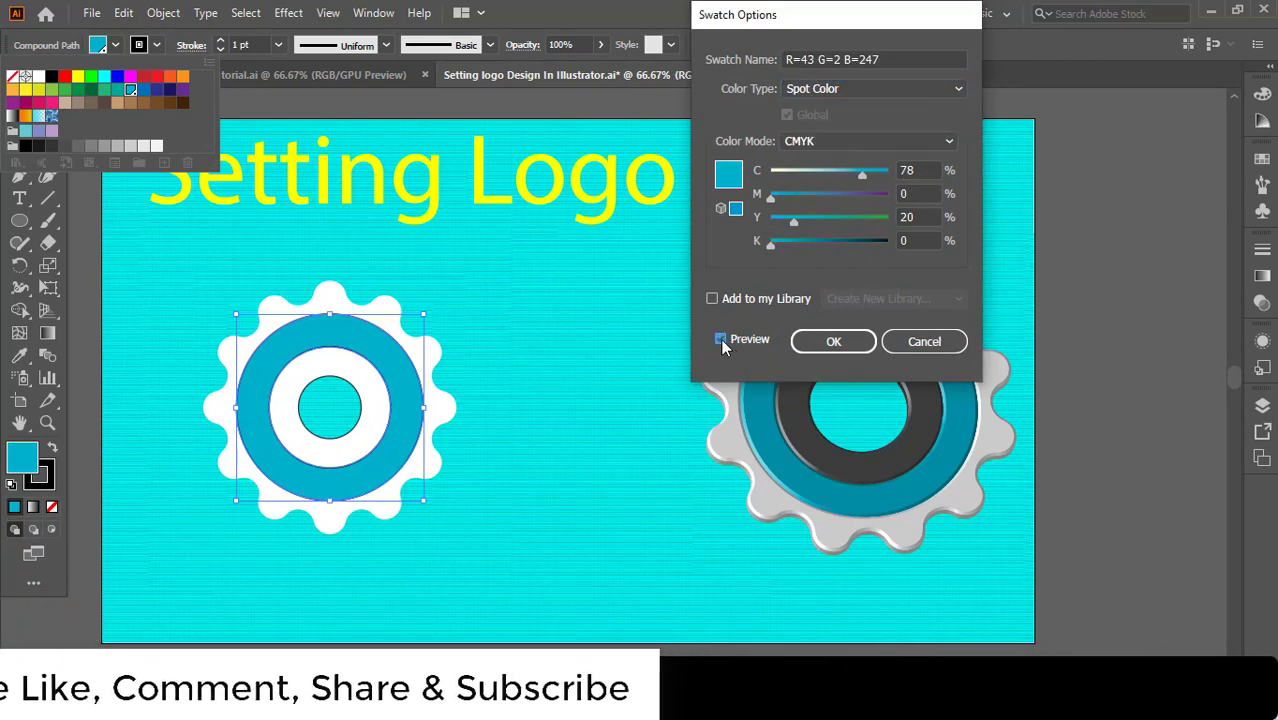
left_click(943, 143)
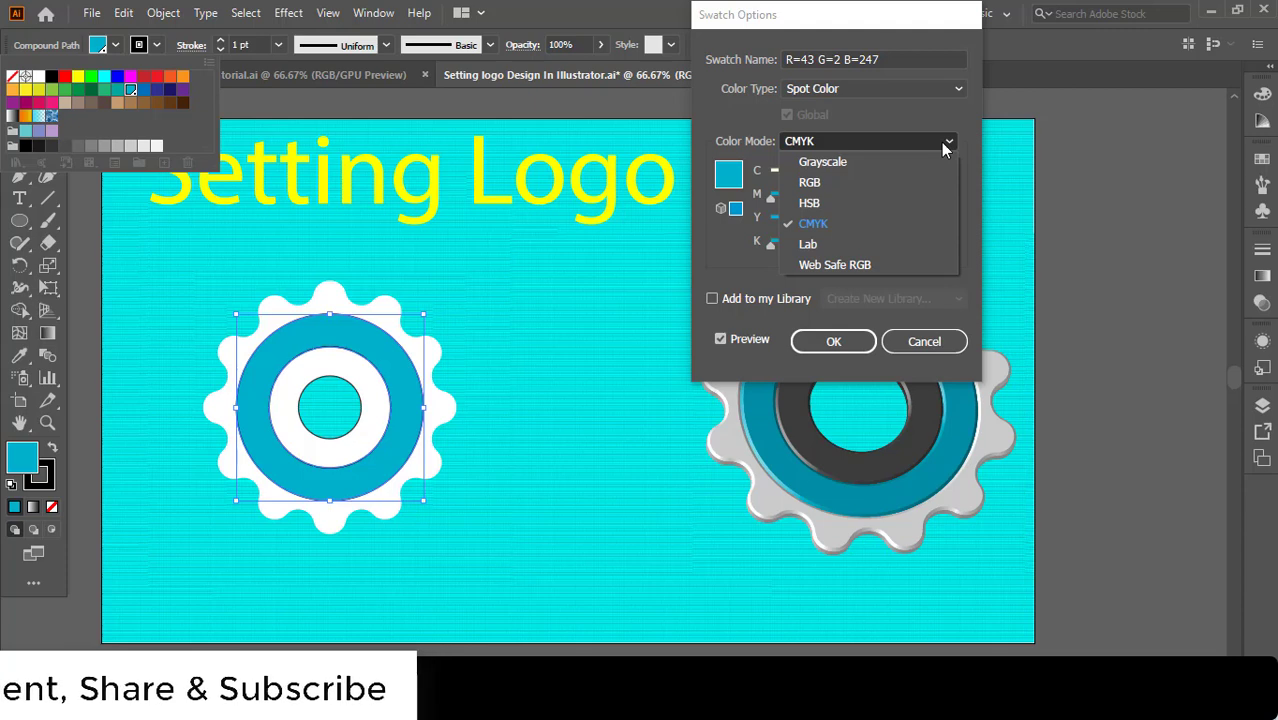
left_click(814, 224)
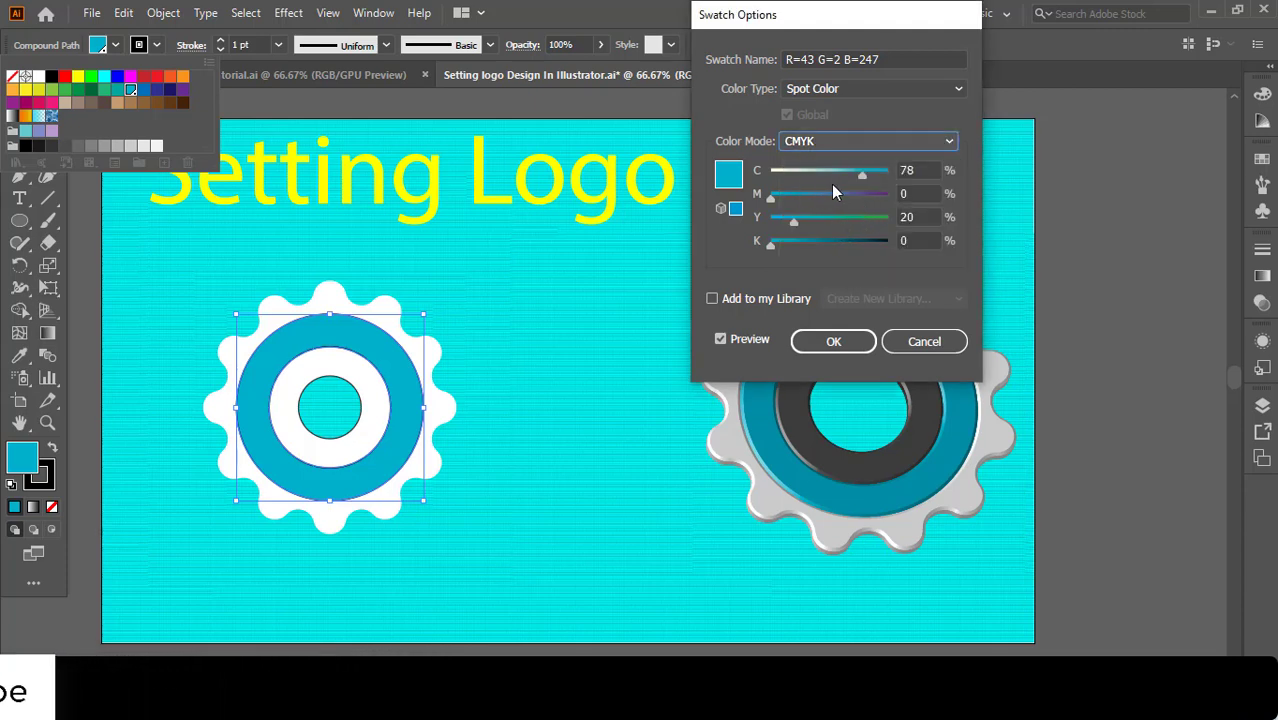
left_click(827, 341)
left_click(827, 342)
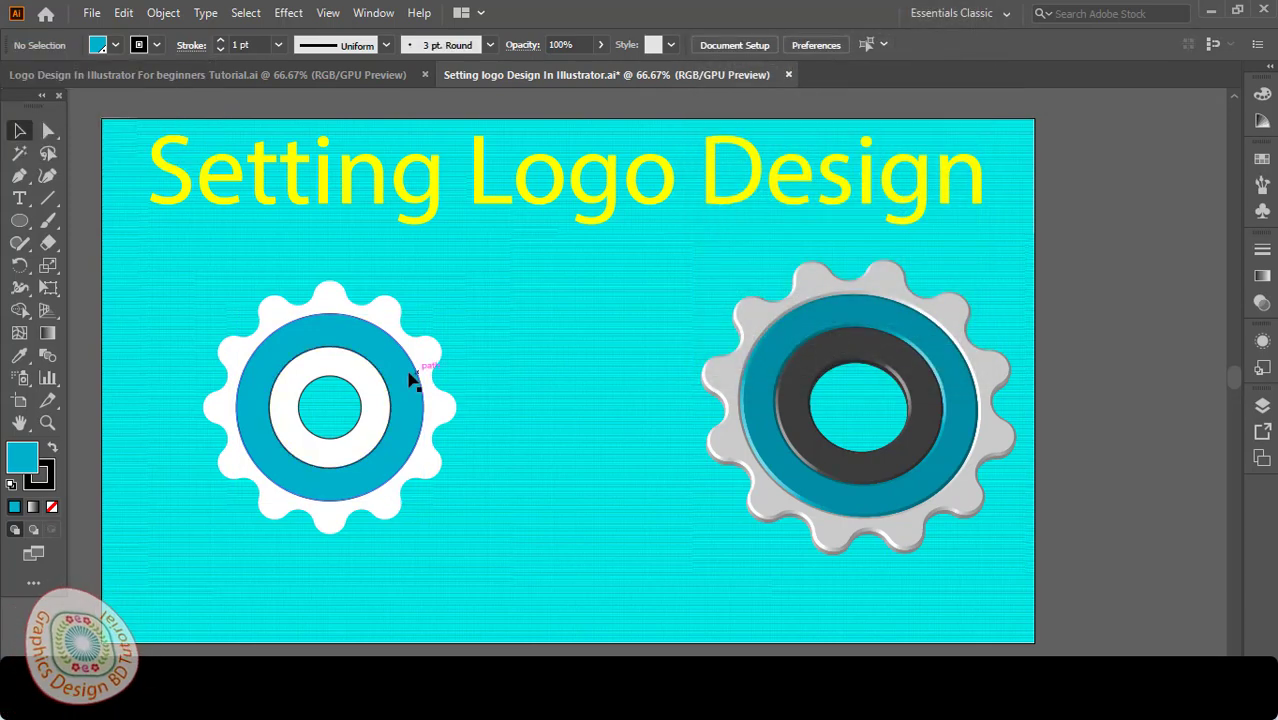
Step: Fill the inner ring with dark grey and remove the black strokes from the rings
left_click(340, 371)
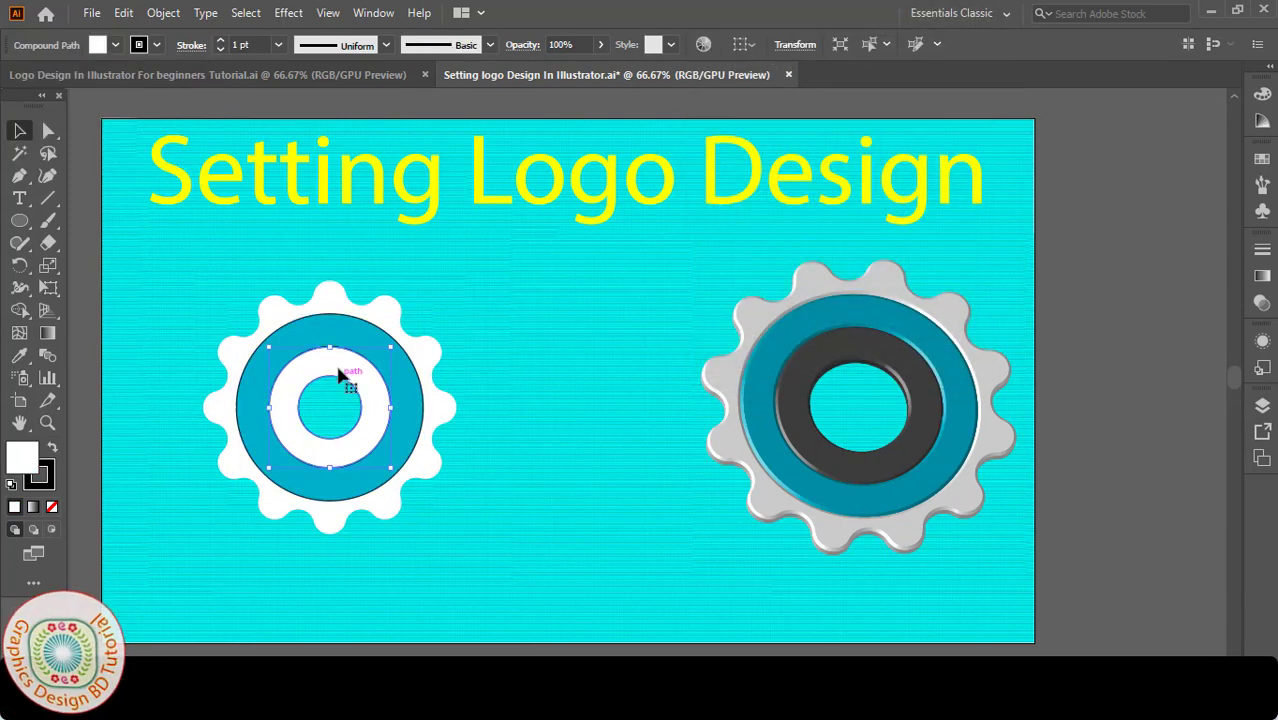
left_click(116, 44)
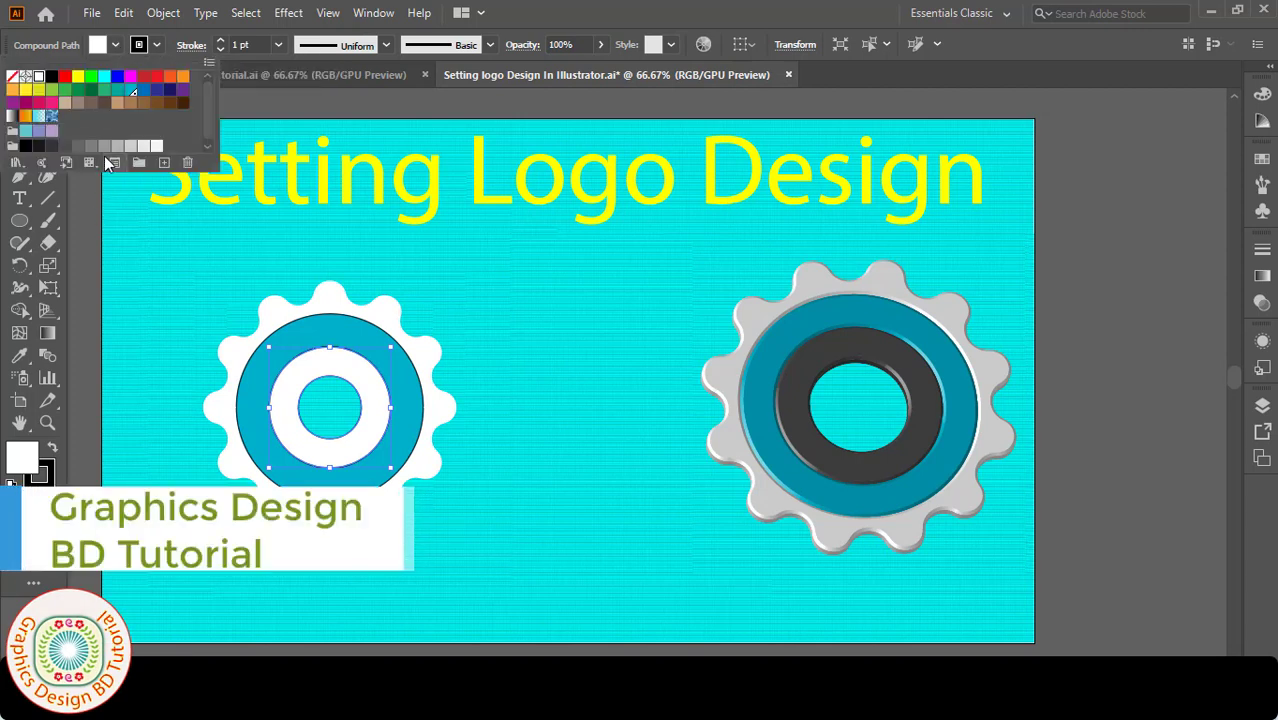
left_click(64, 147)
Step: Select the white rim and both coloured rings of the new gear and group them
left_click(175, 285)
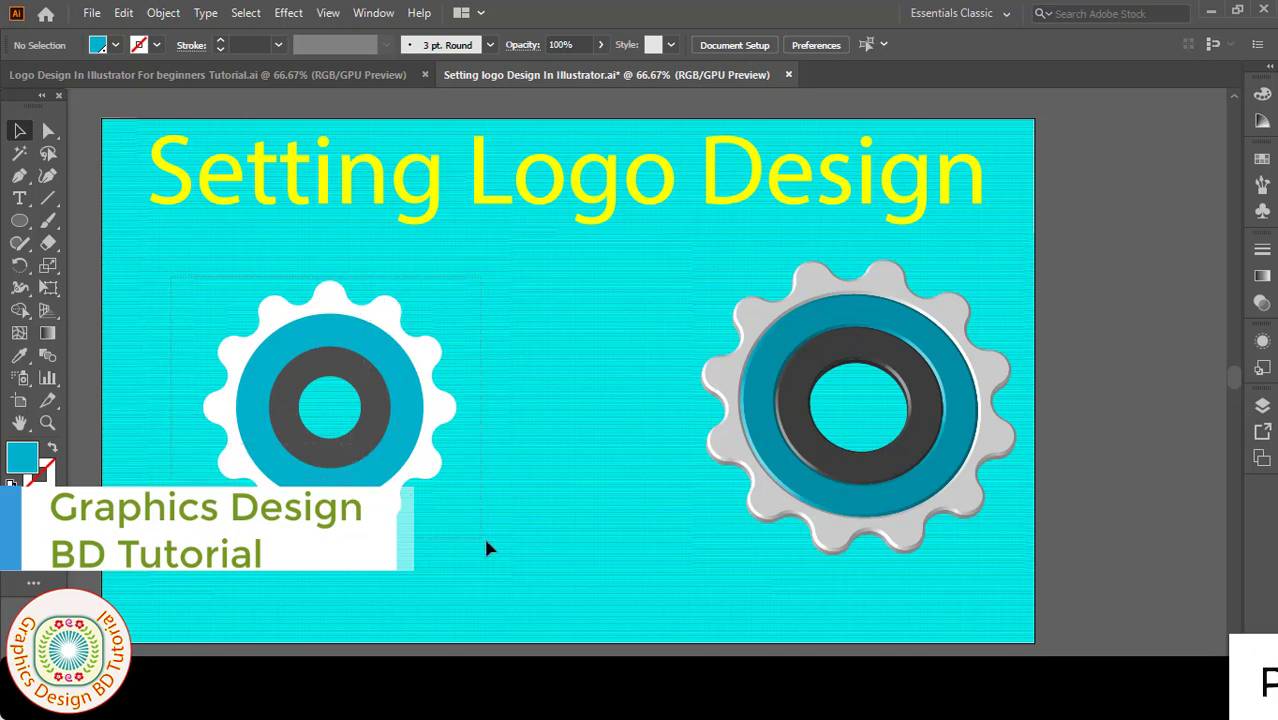
left_click_drag(485, 539, 487, 541)
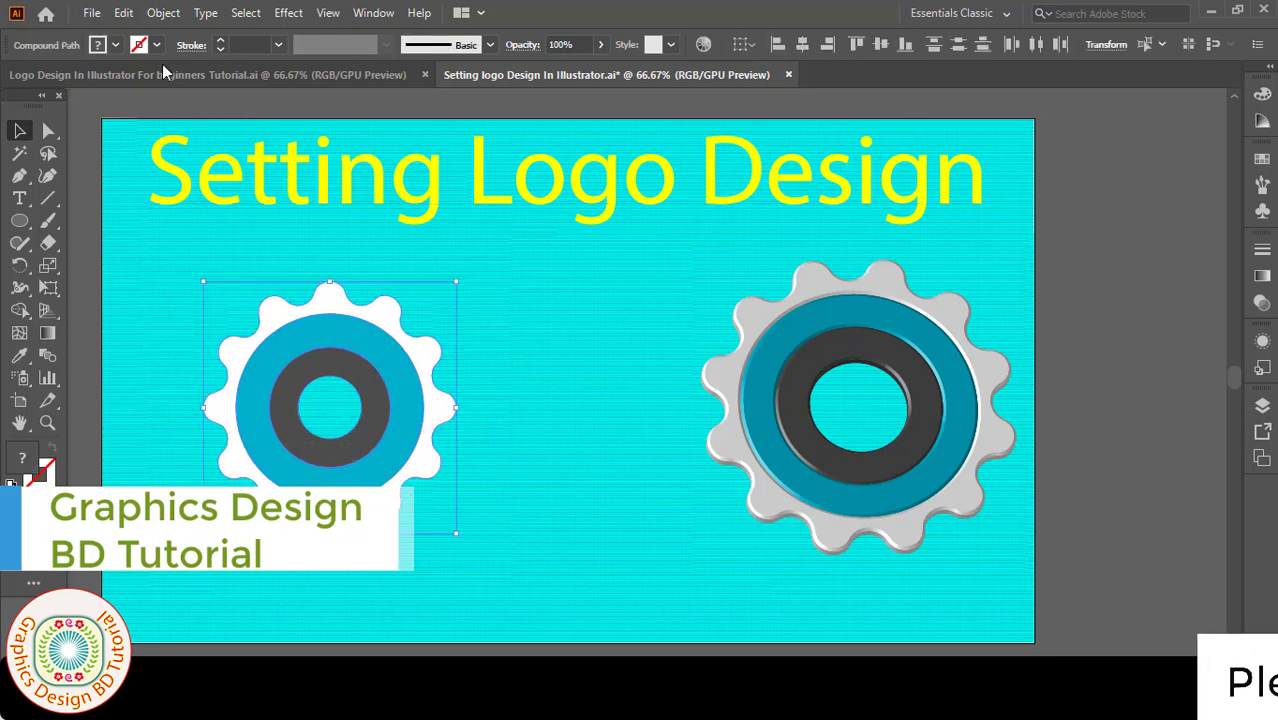
left_click(158, 13)
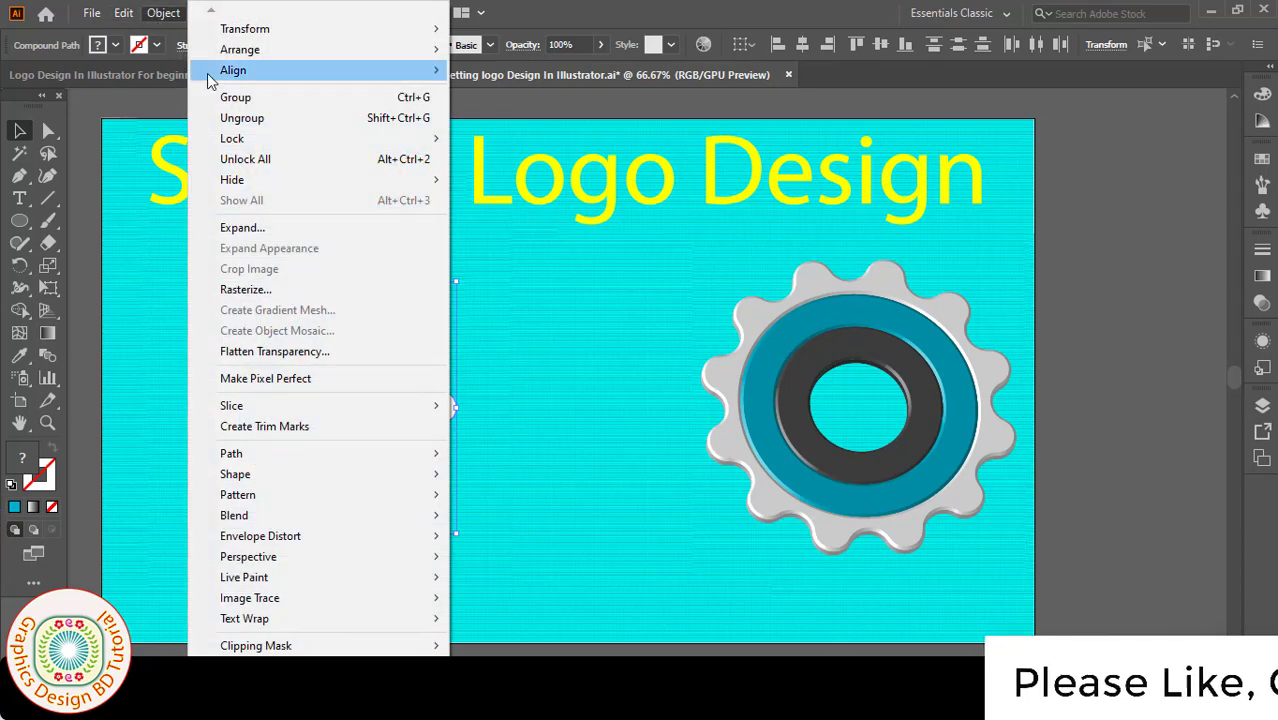
left_click(235, 100)
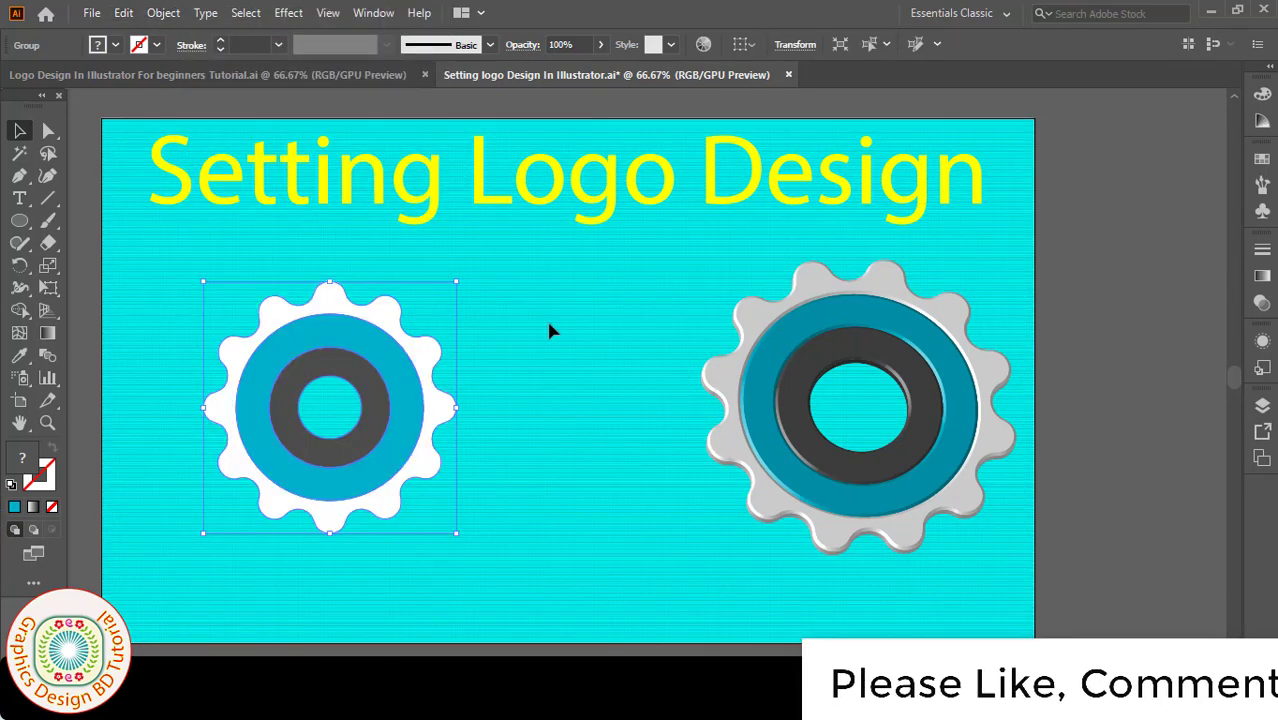
Step: Start a 3D Extrude & Bevel effect on the grouped gear and rotate it to about 18°, -5° and 0°
left_click(289, 13)
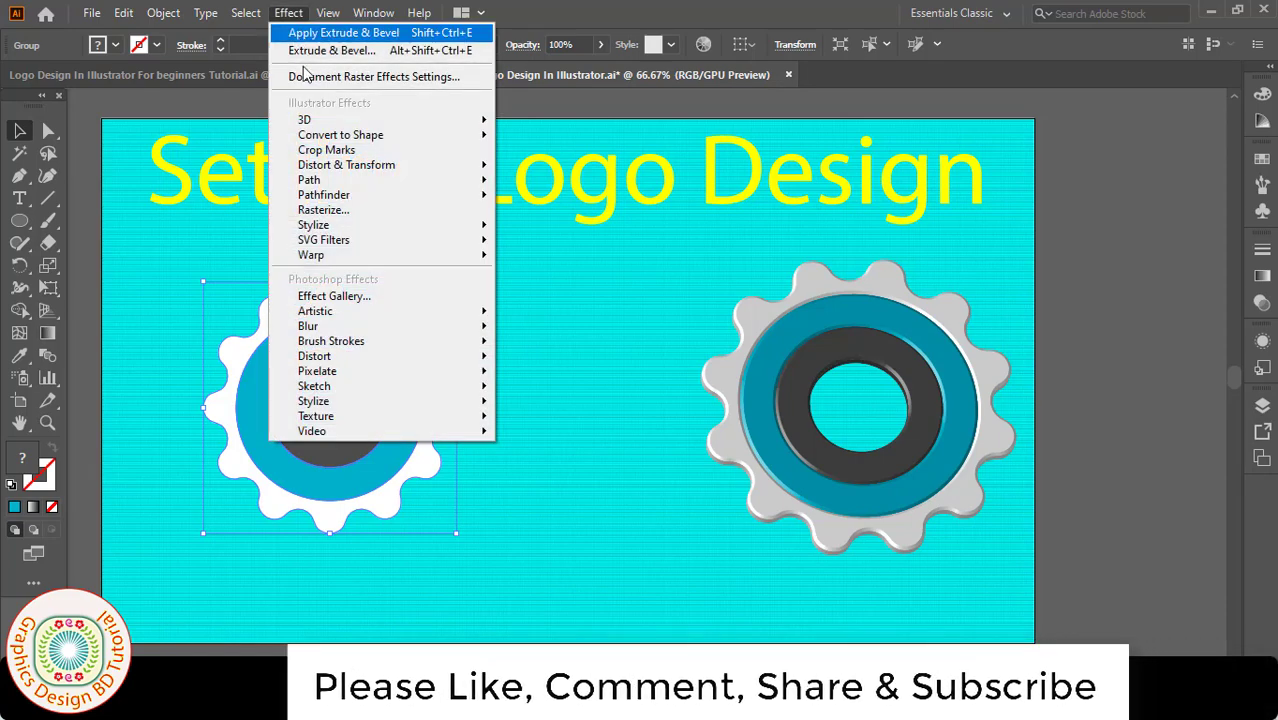
mouse_move(370, 120)
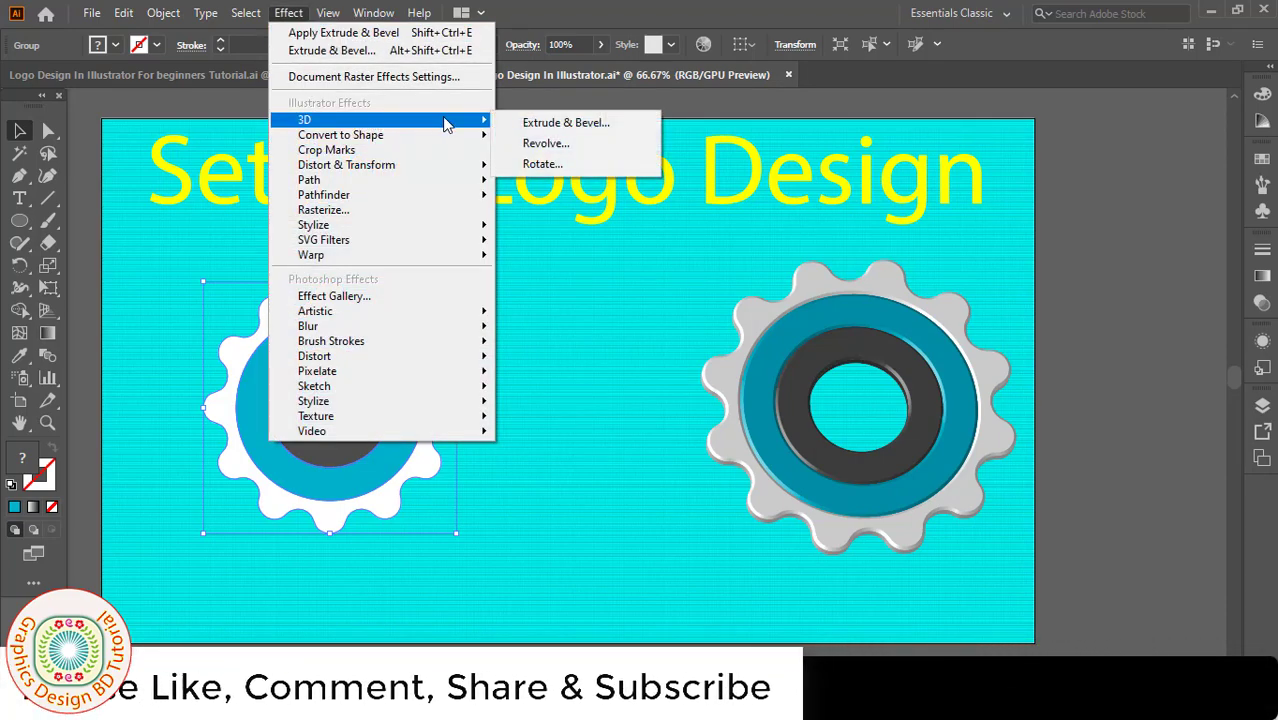
left_click(540, 124)
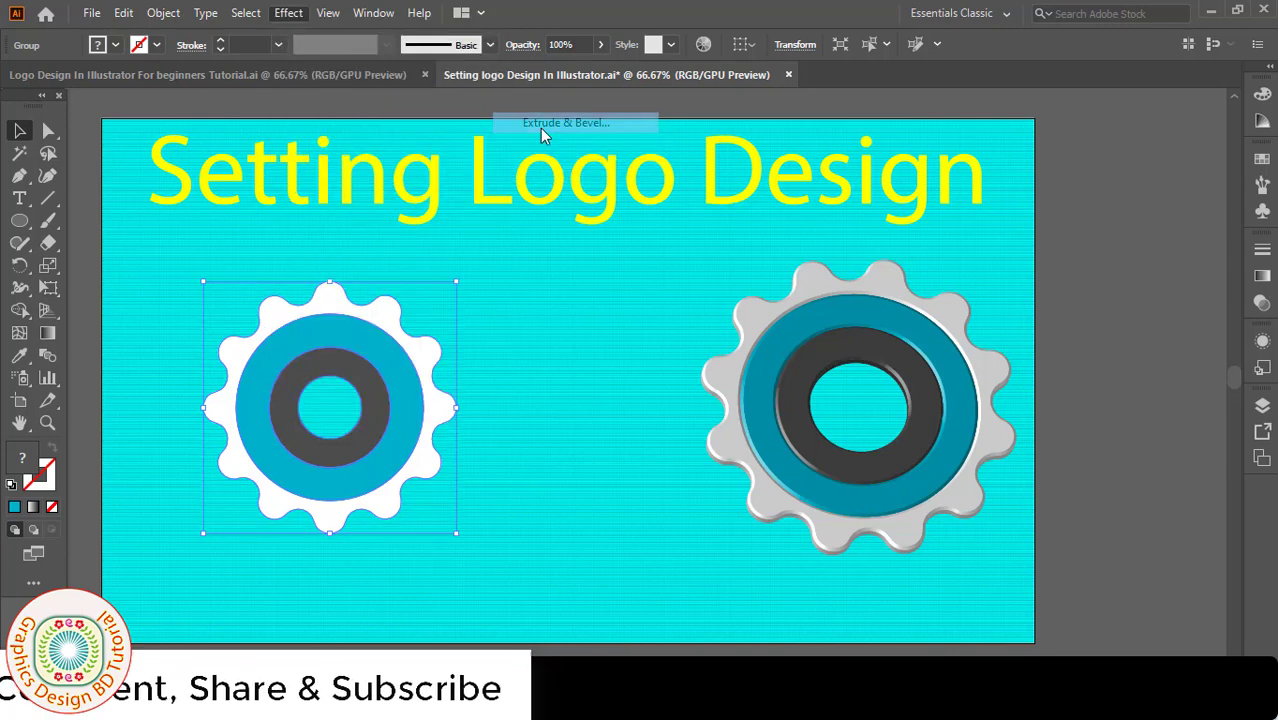
left_click_drag(750, 195, 776, 177)
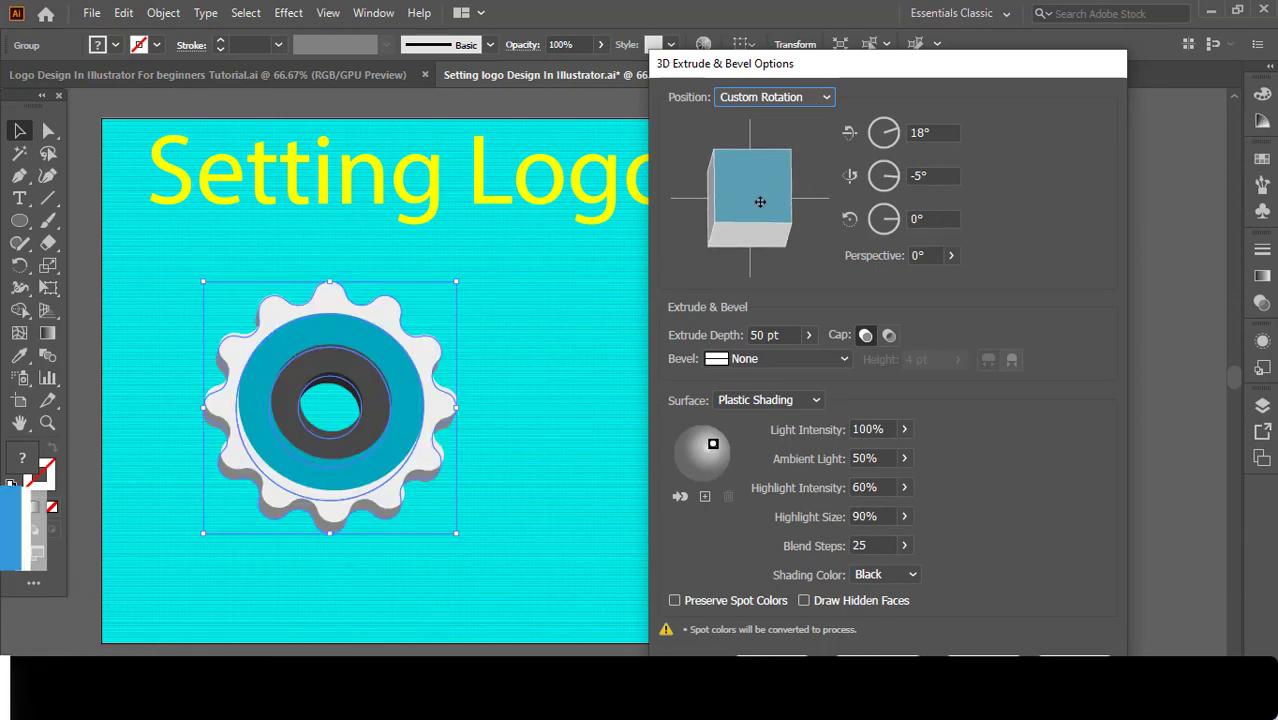
Step: Set the gear's extrude depth to 20 pt
left_click(791, 334)
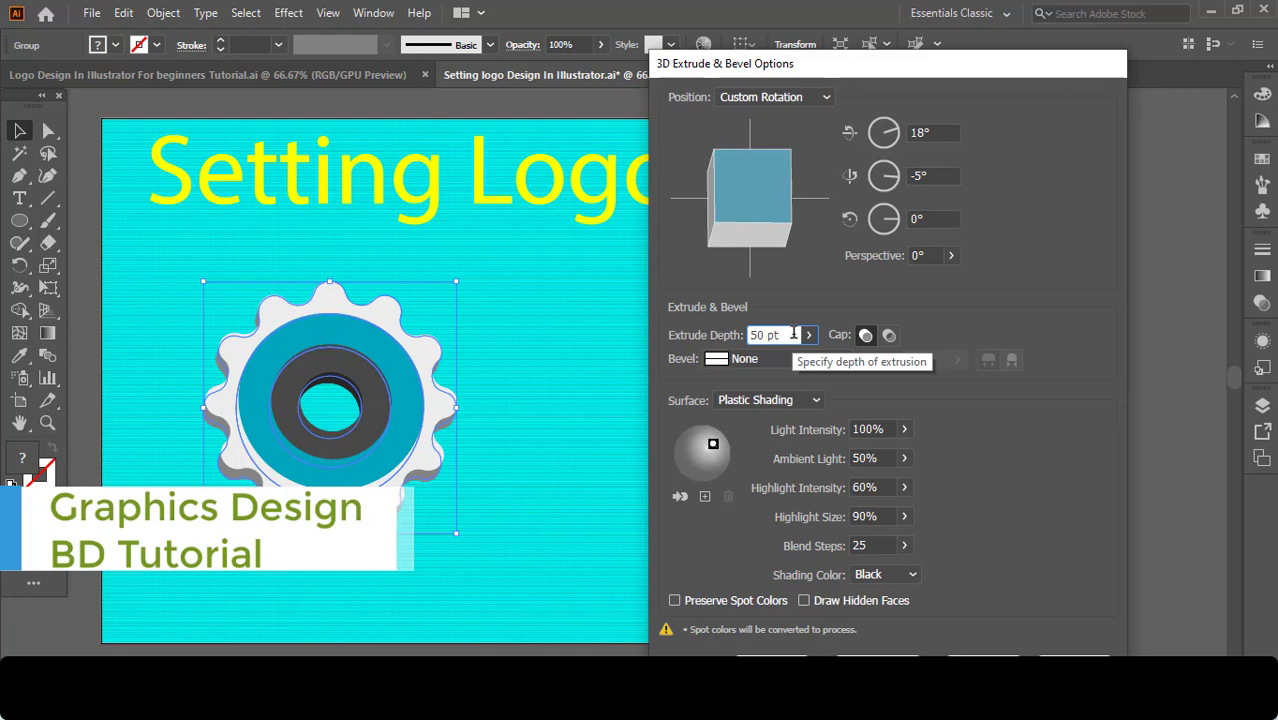
left_click(790, 334)
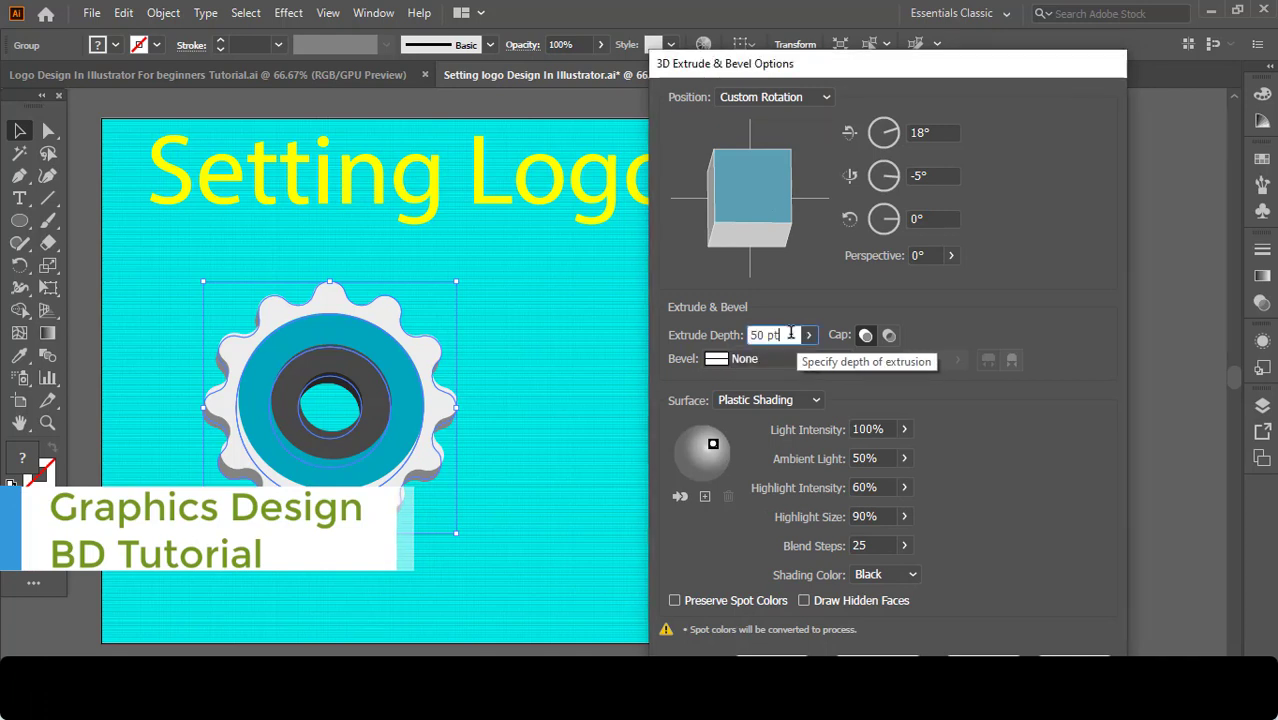
type("3")
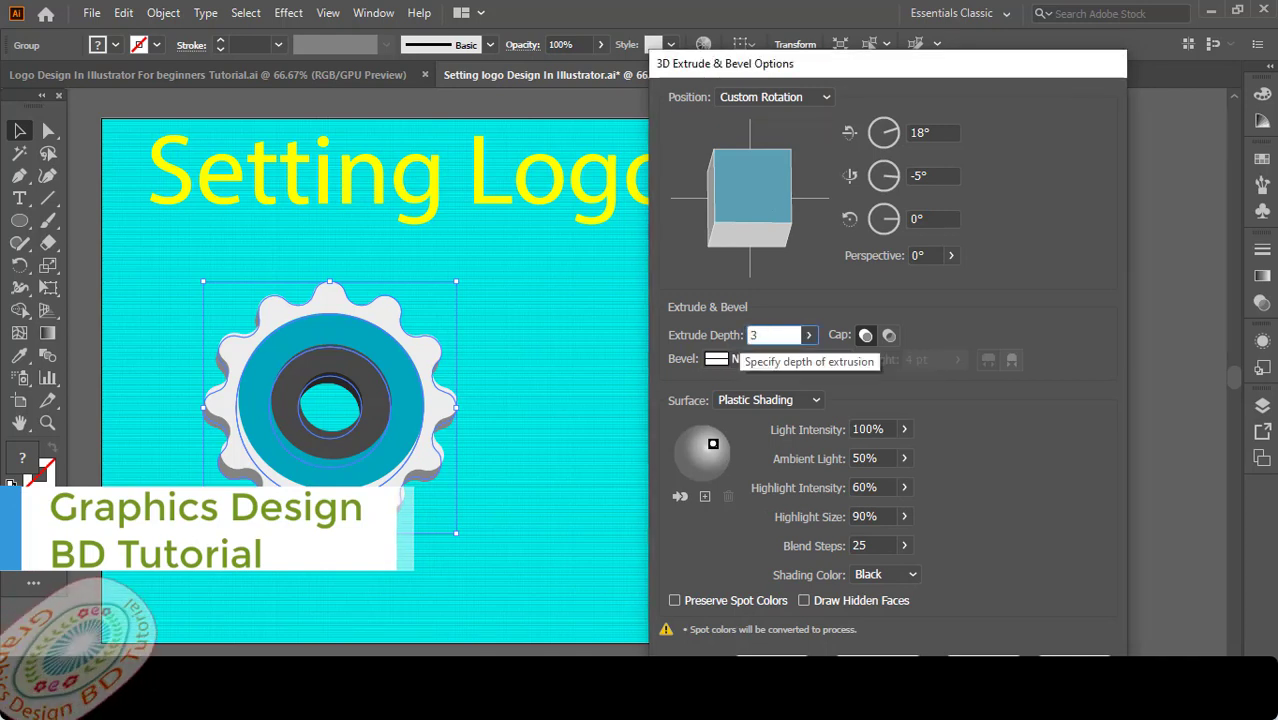
key("BackSpace")
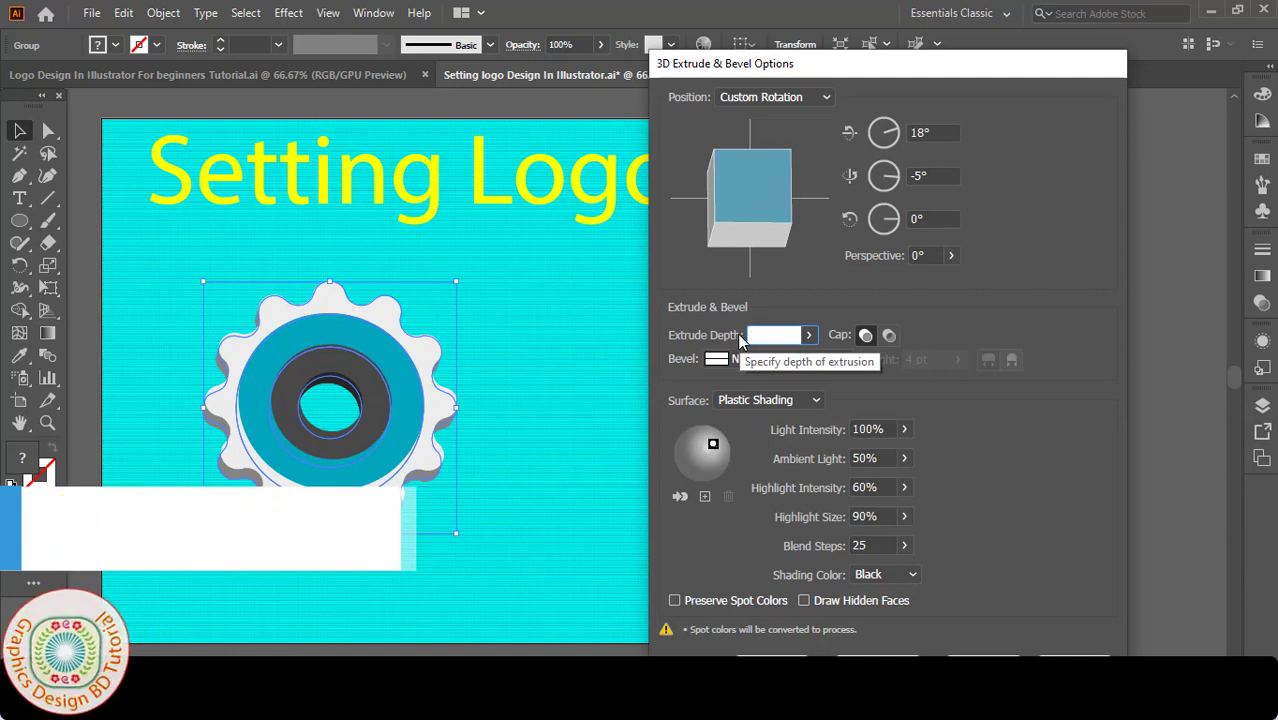
type("20")
Step: Give the extrusion a Classic bevel, move its light to the upper left of the shading sphere, and apply the effect
left_click(844, 360)
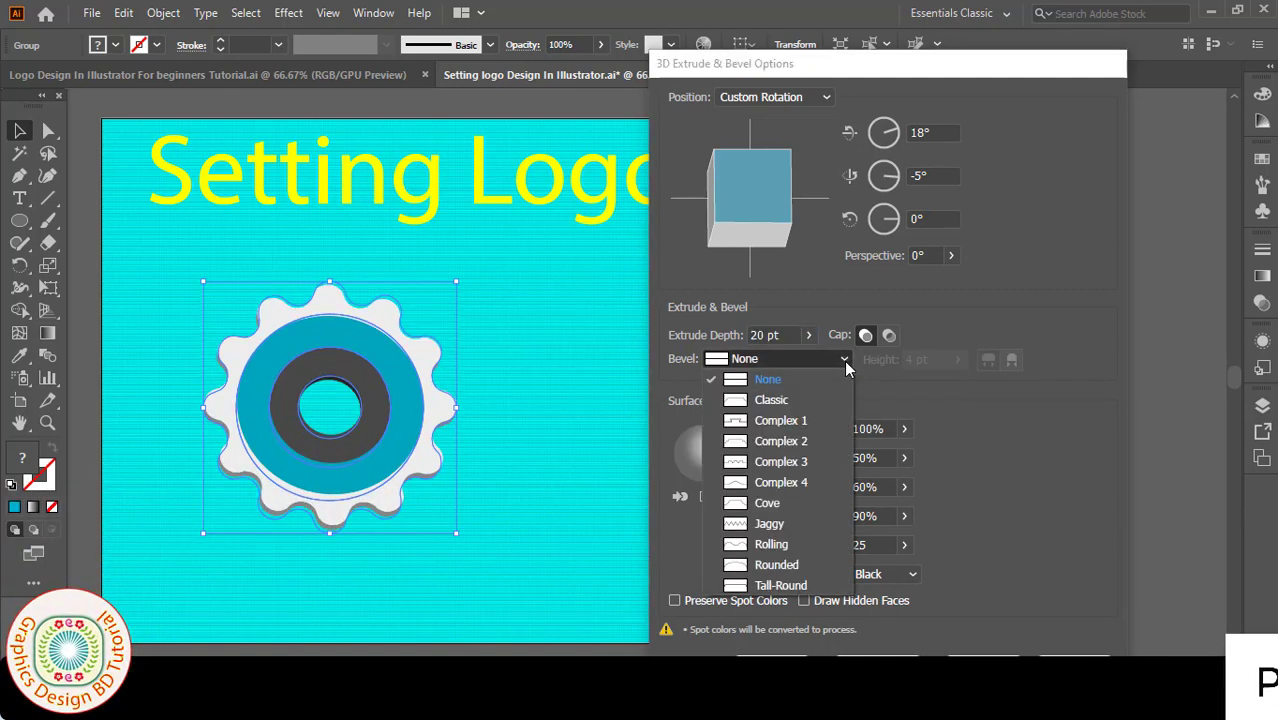
left_click(779, 400)
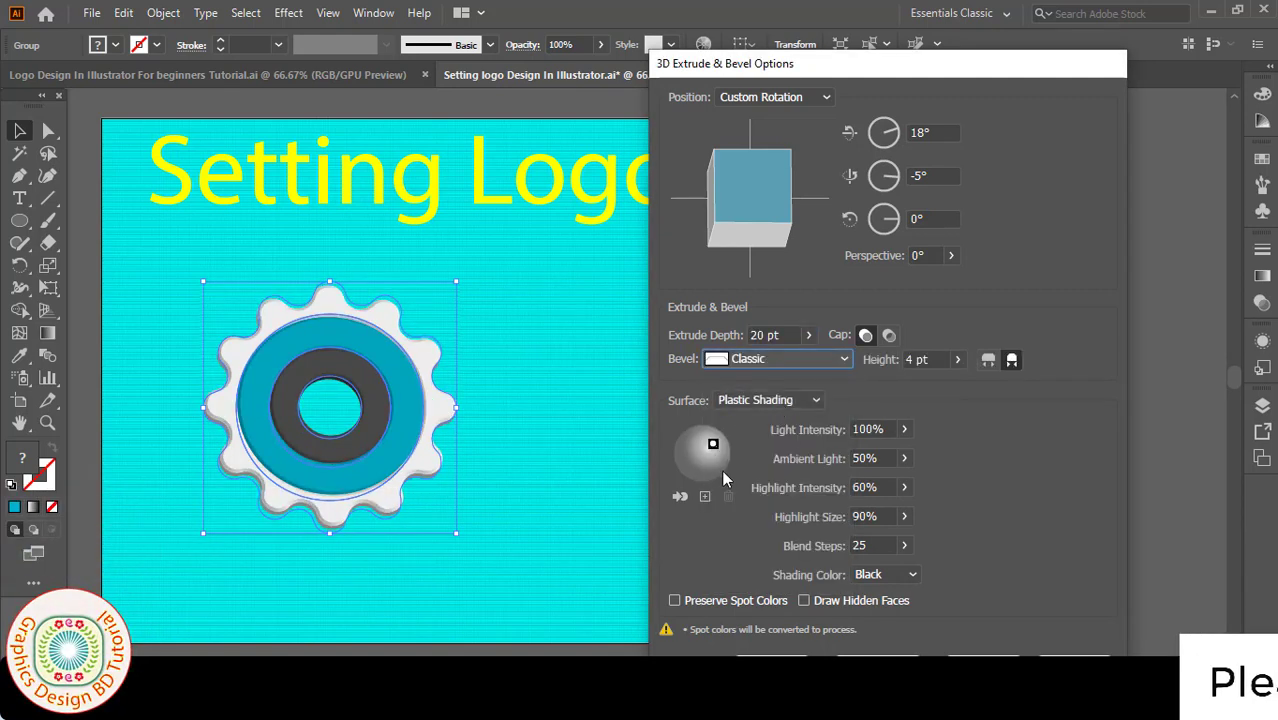
left_click_drag(713, 443, 687, 442)
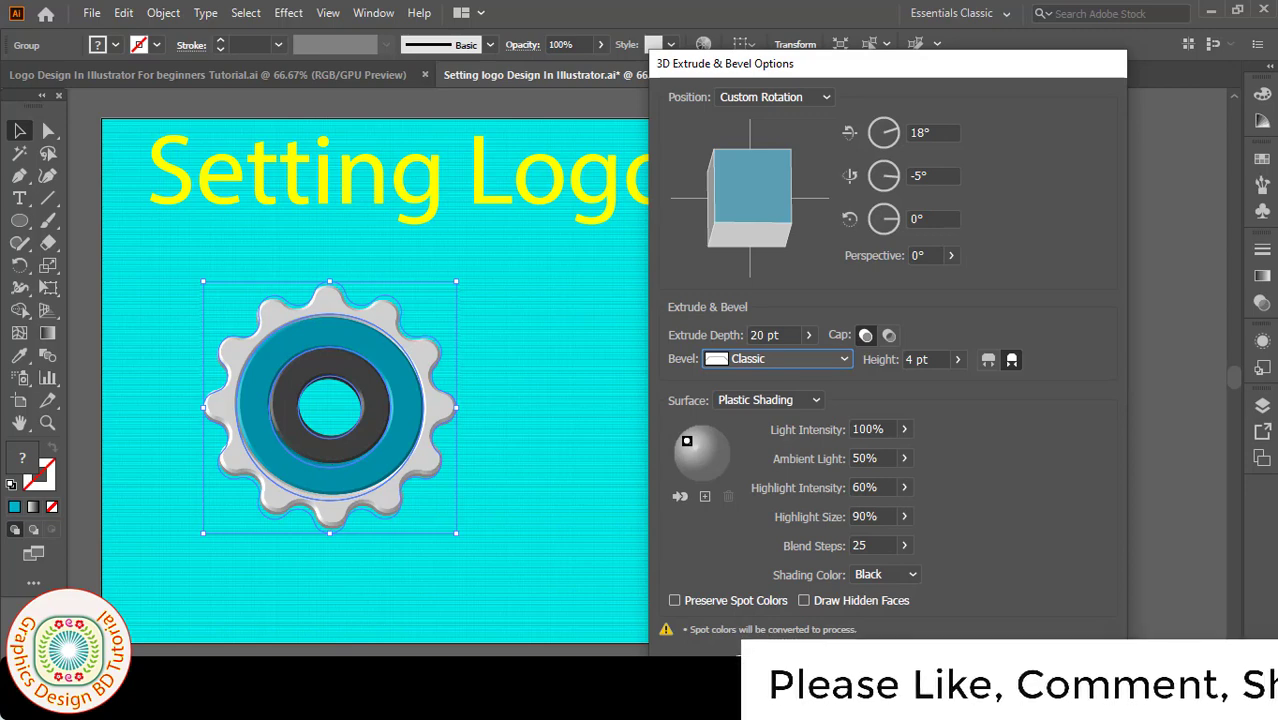
left_click(955, 667)
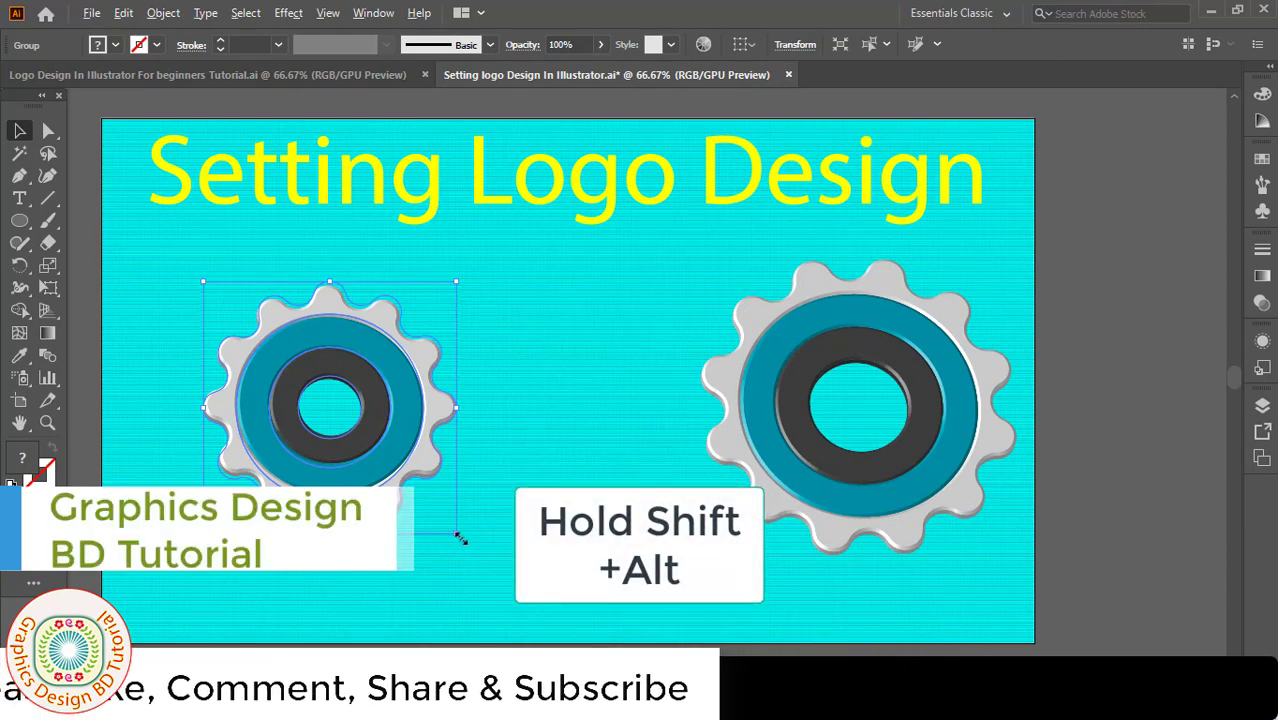
Step: Enlarge the 3D gear proportionally about its centre beyond the example's size, and nudge it slightly down and right
left_click_drag(465, 545, 501, 578)
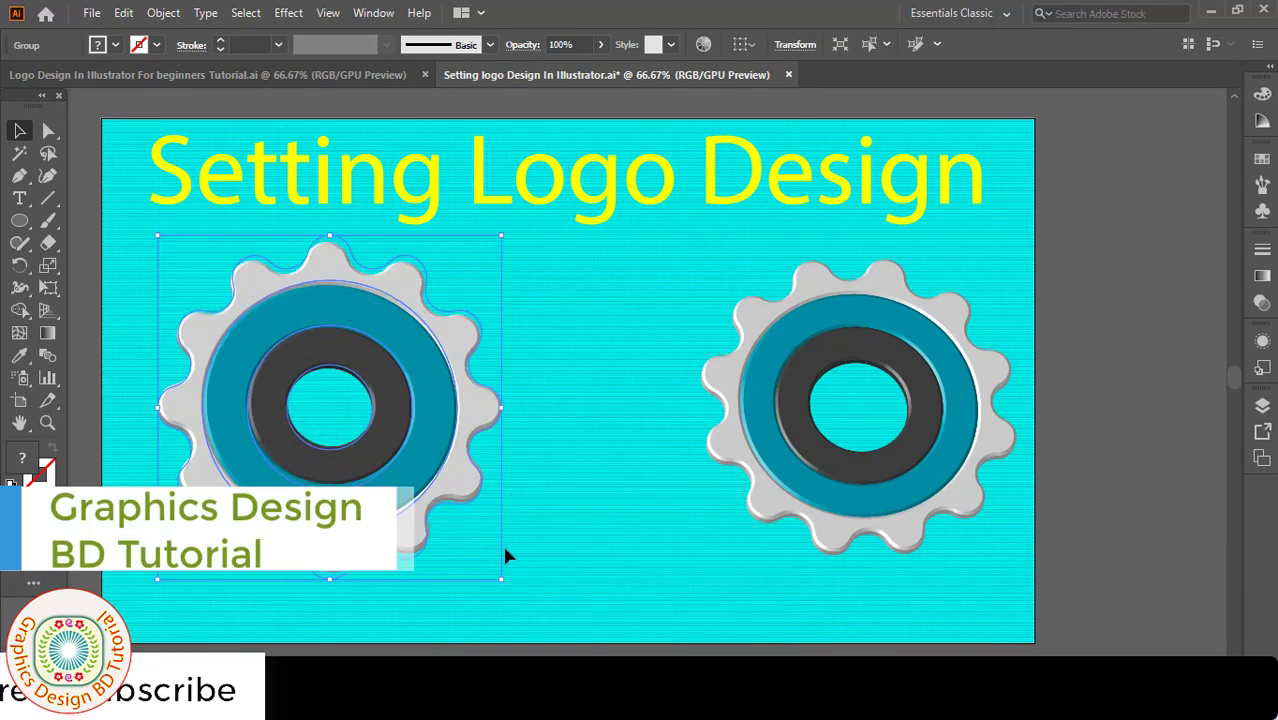
left_click_drag(501, 578, 519, 591)
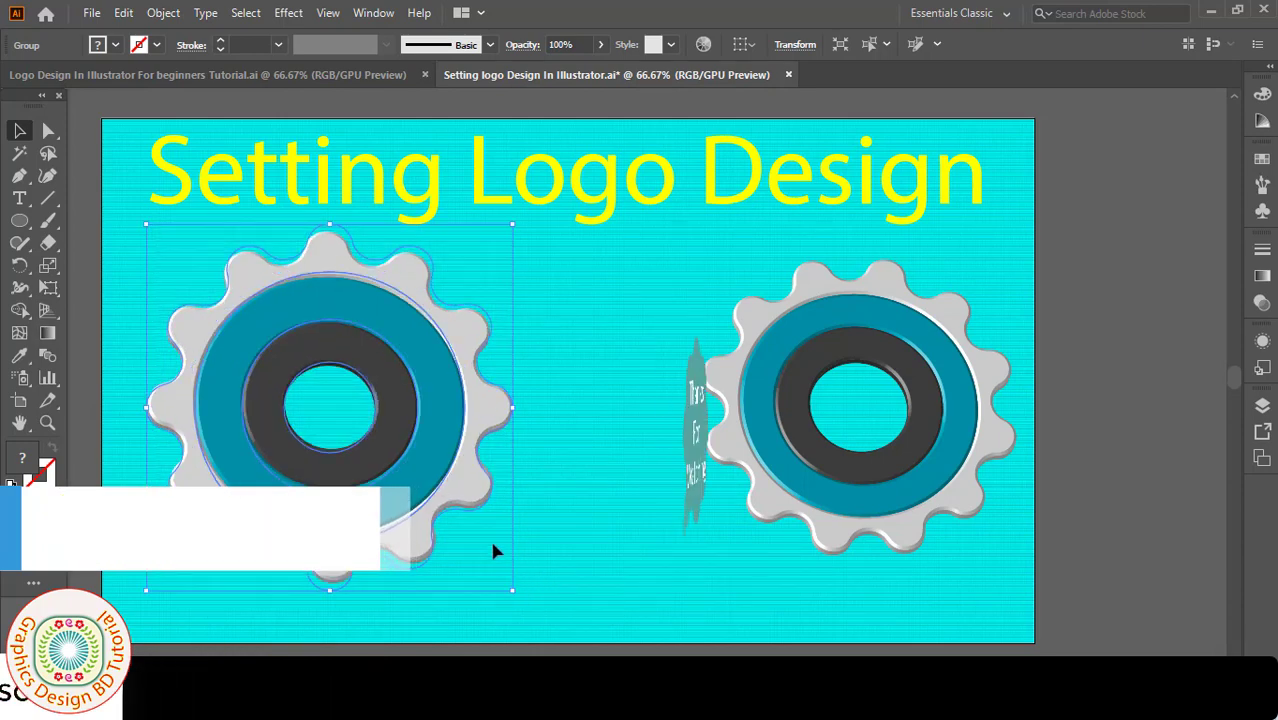
left_click_drag(440, 443, 454, 451)
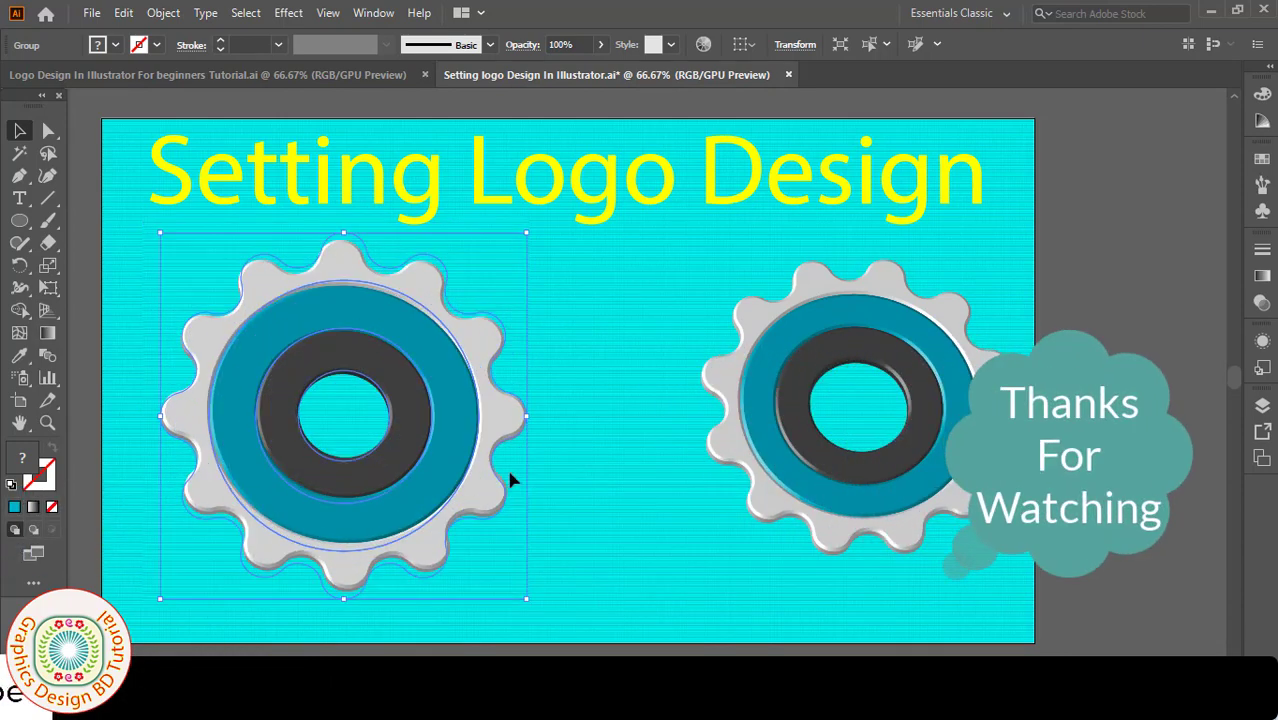
left_click(568, 492)
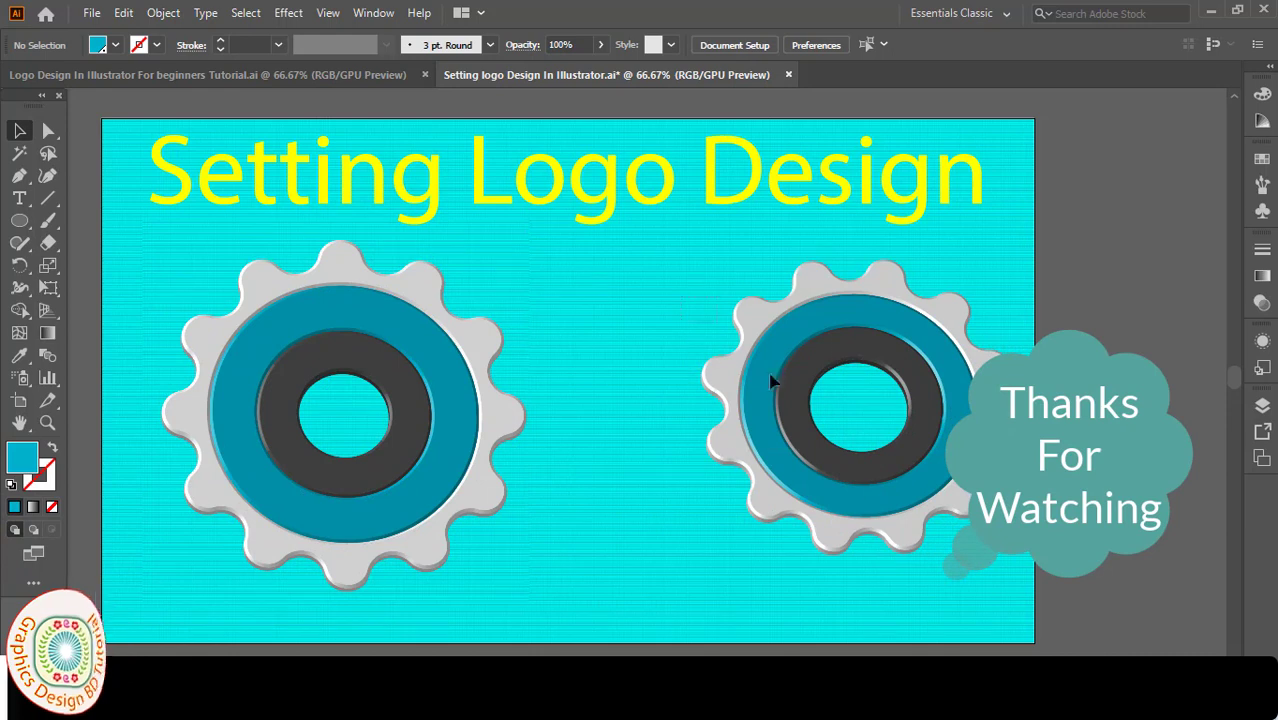
Step: Delete the finished example gear from the artboard
left_click(920, 508)
key("Delete")
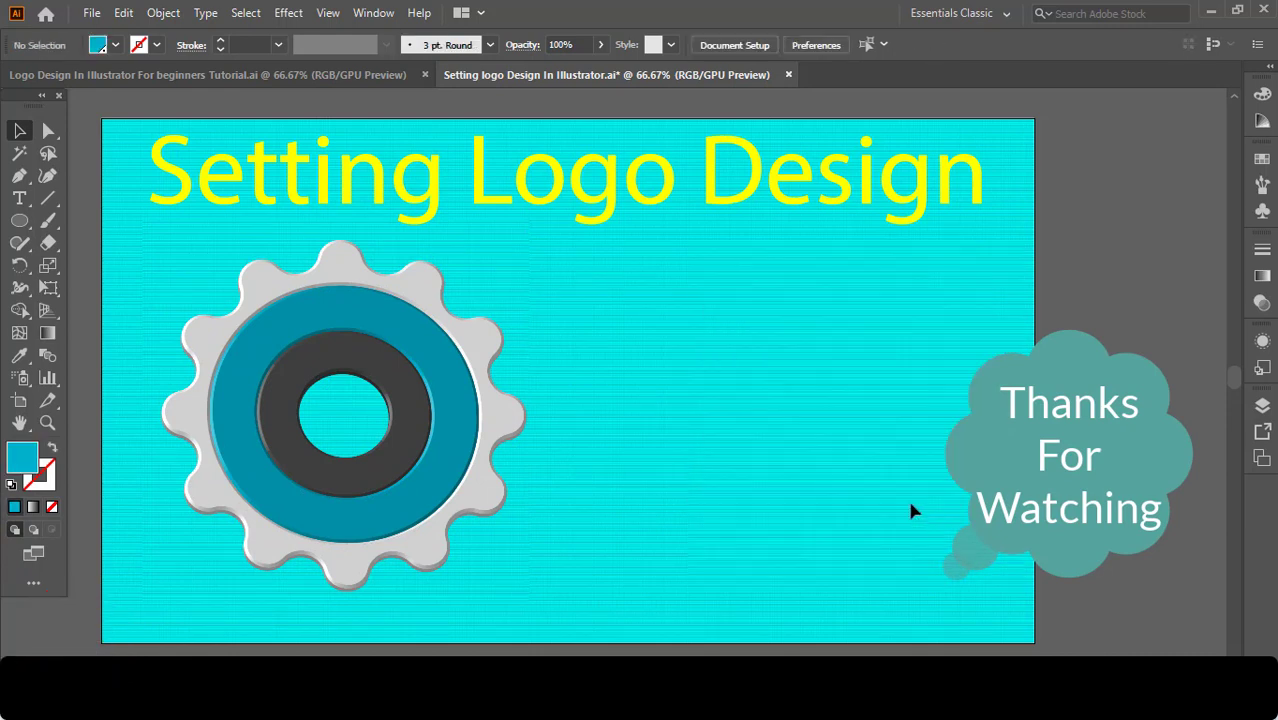
left_click(456, 488)
right_click(437, 446)
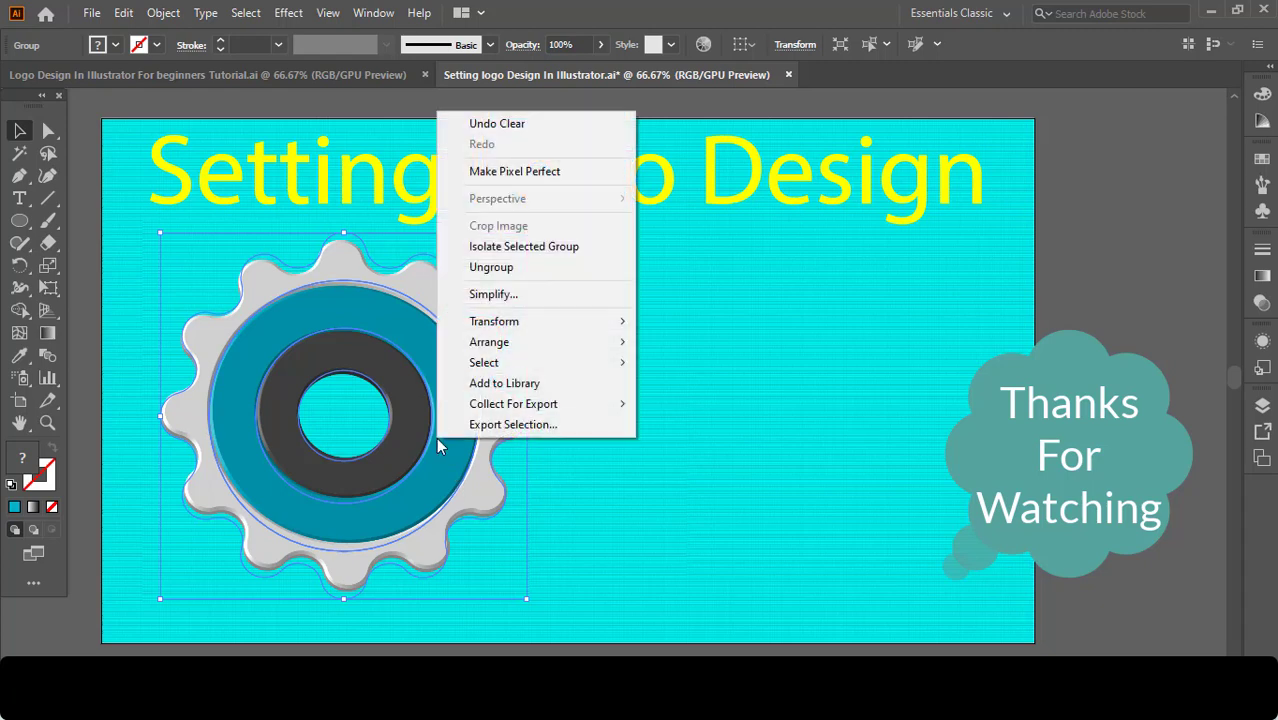
left_click(736, 311)
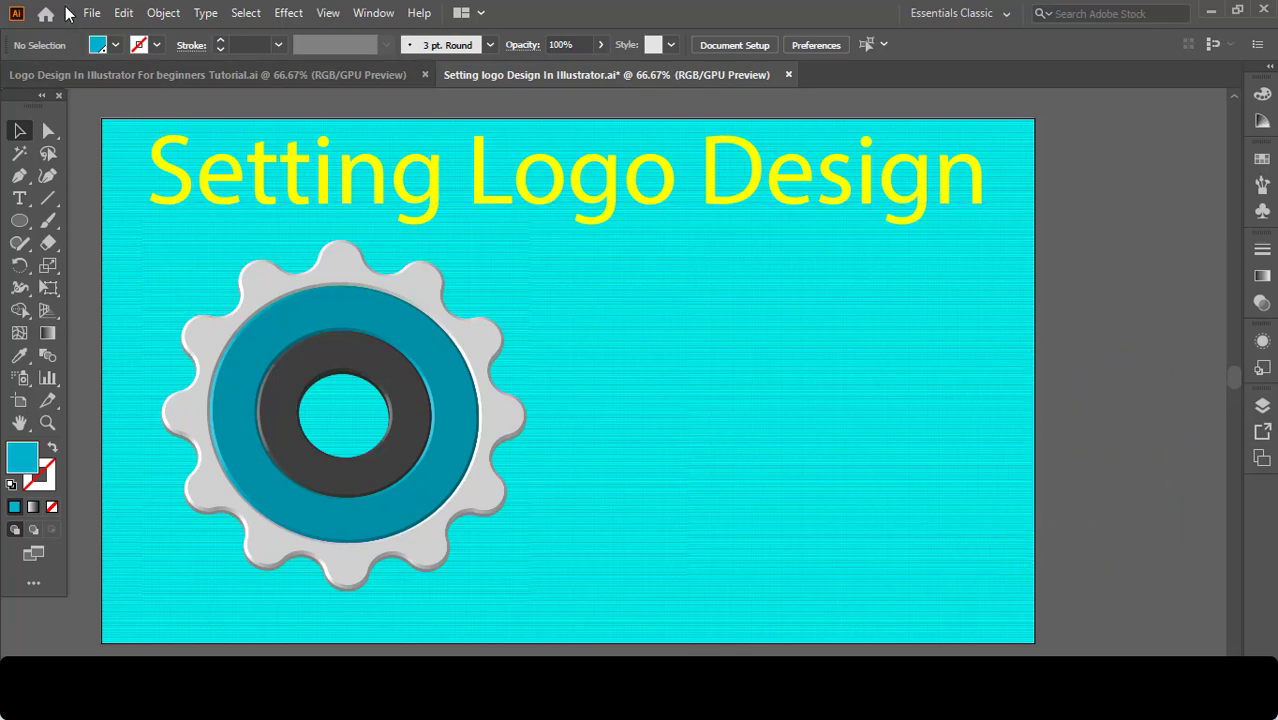
Step: Save the document
left_click(90, 13)
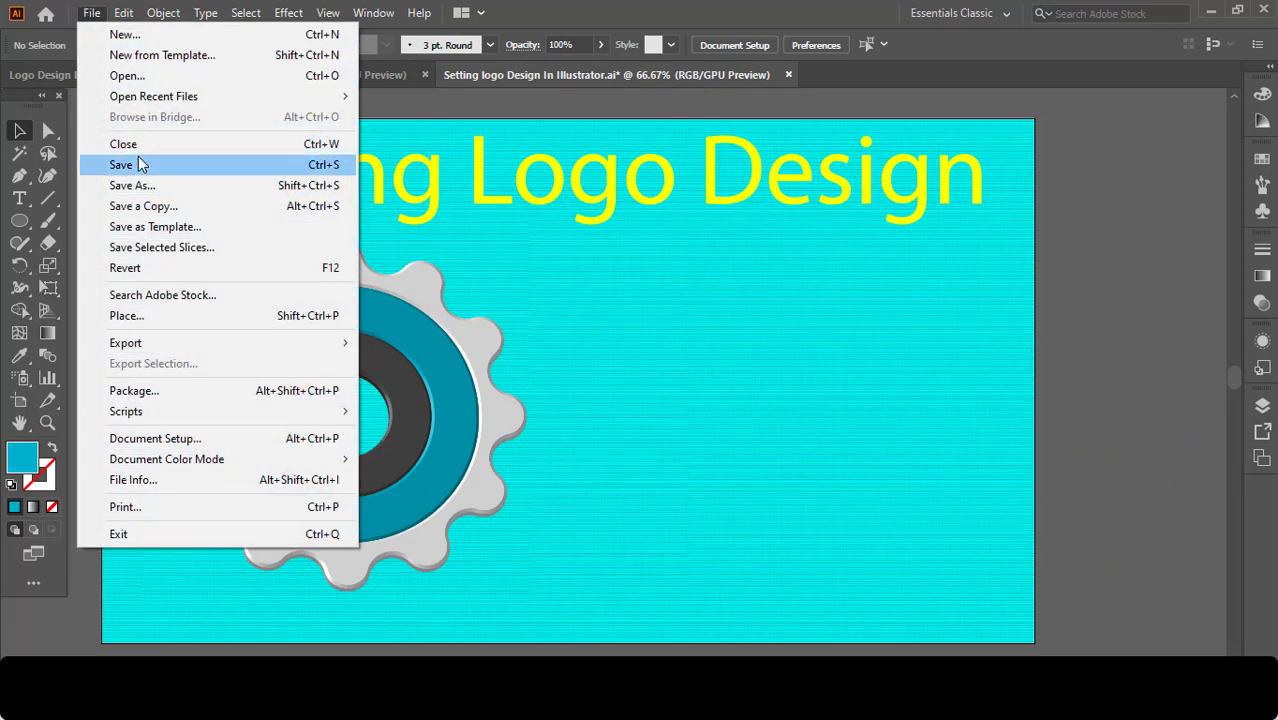